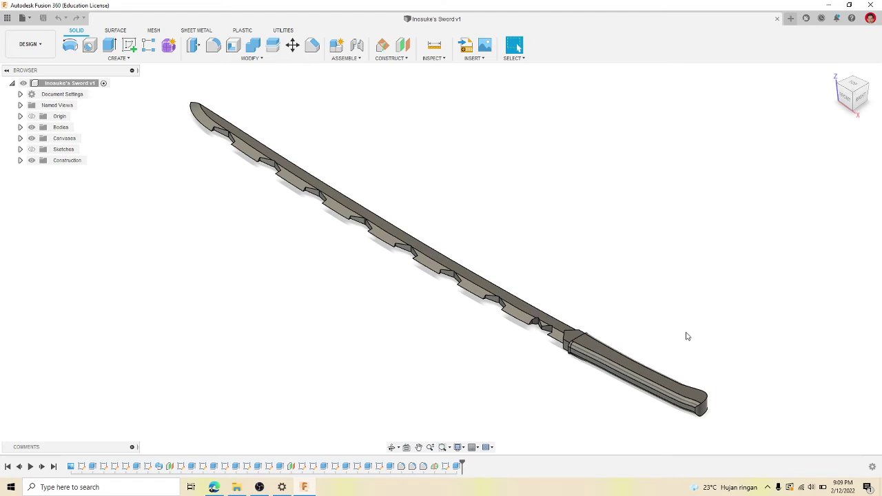
- Switch the sword design to the Render workspace and open the Appearance settings with their material library search
click(866, 86)
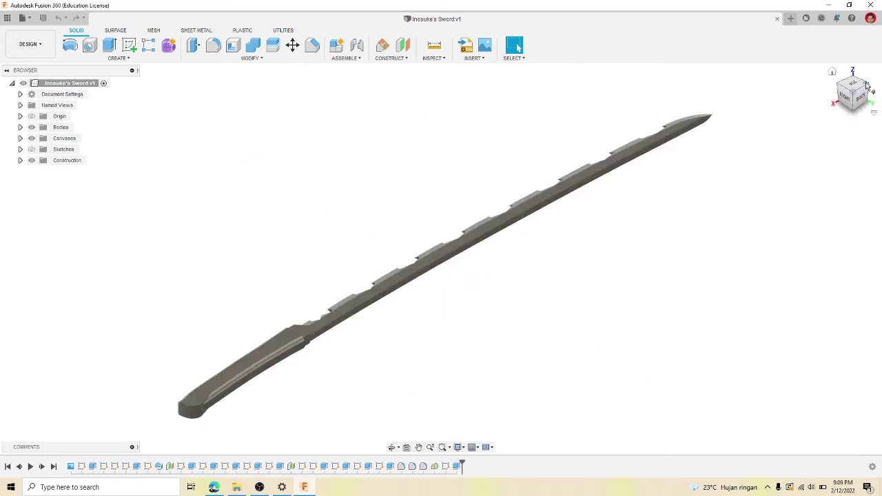
click(867, 85)
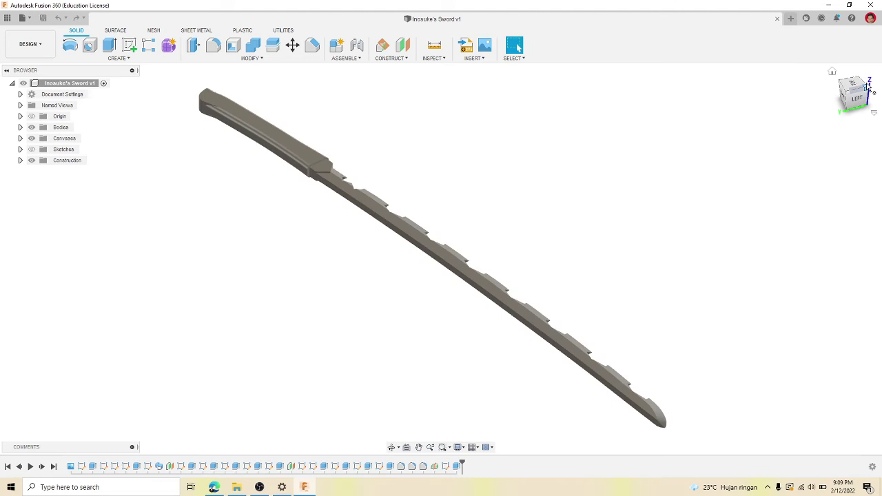
click(871, 89)
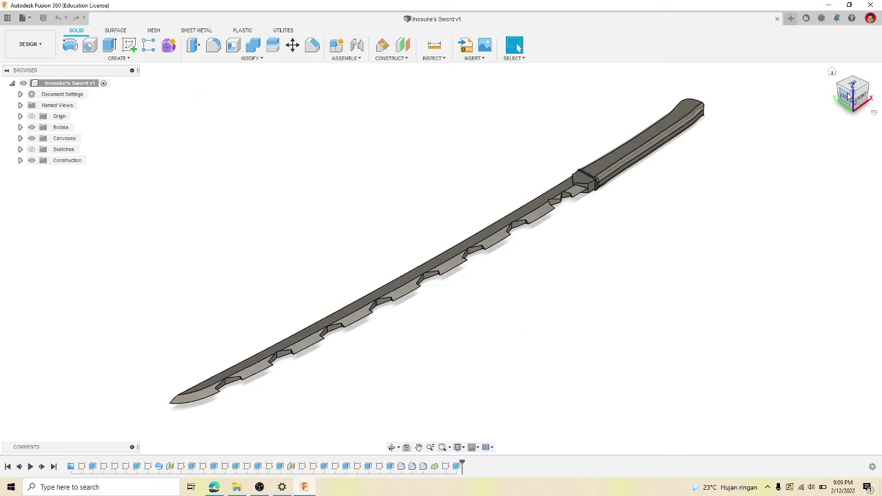
mouse_move(859, 94)
mouse_down()
mouse_move(854, 75)
mouse_move(850, 93)
mouse_move(855, 80)
mouse_up()
shift+middle_drag(310, 174, 279, 205)
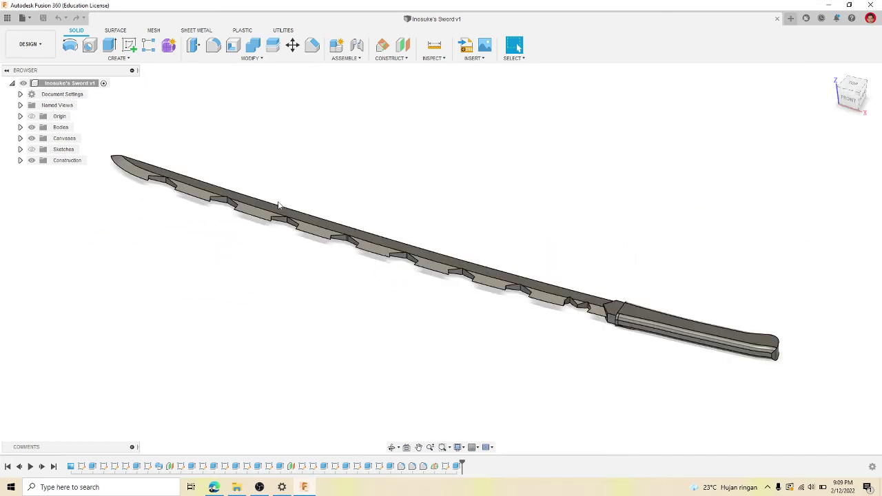
click(38, 46)
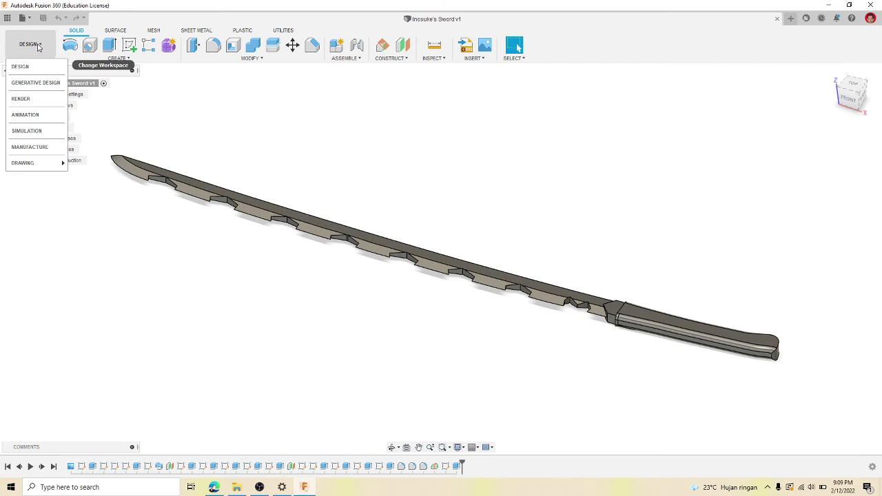
click(24, 100)
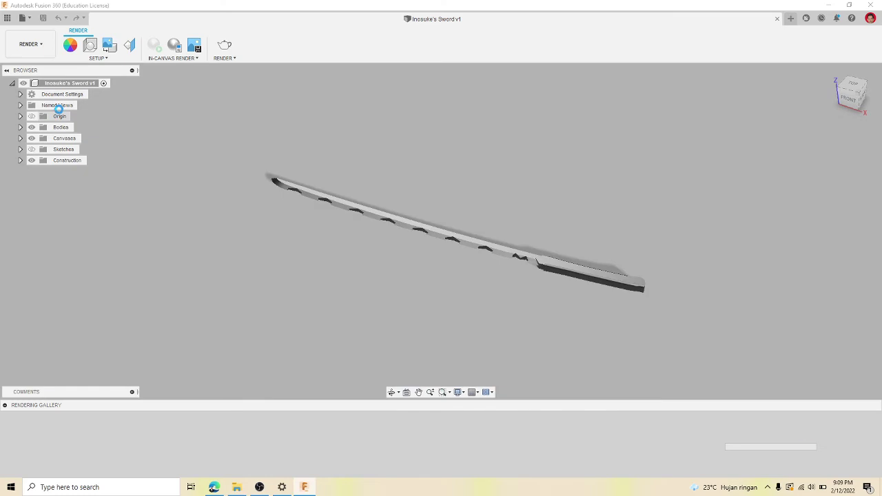
scroll(409, 230, up, 3)
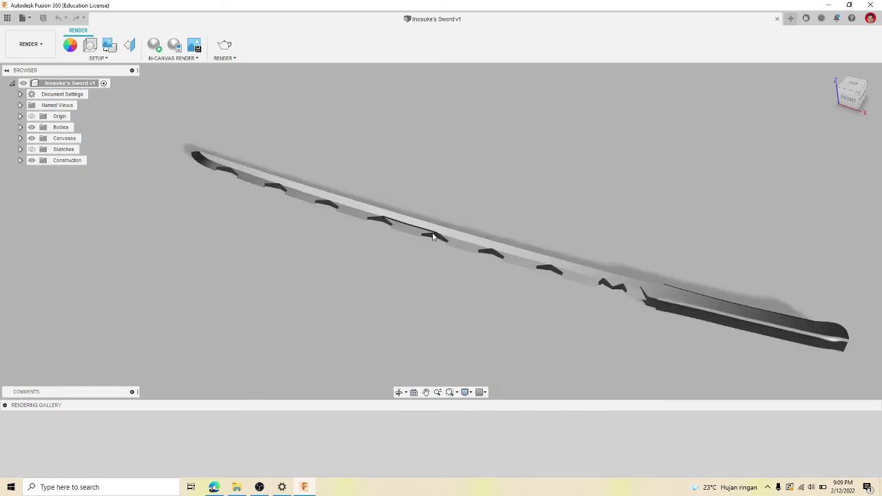
shift+middle_drag(432, 234, 441, 230)
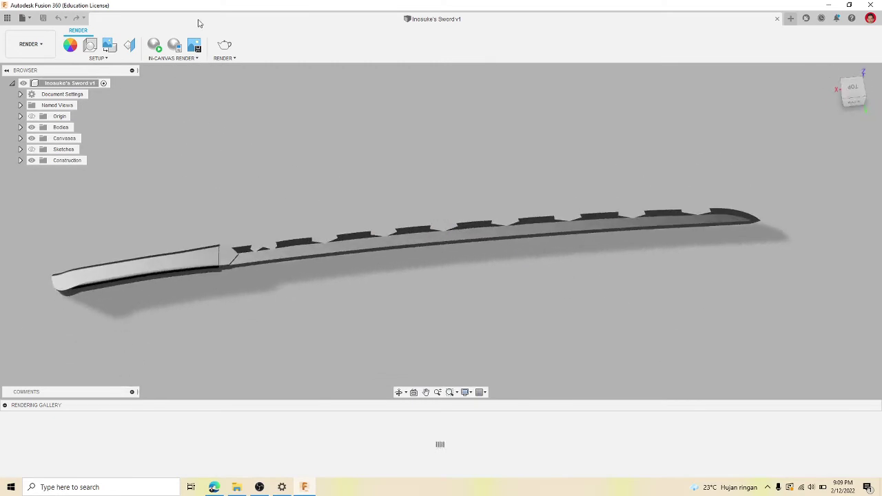
click(70, 45)
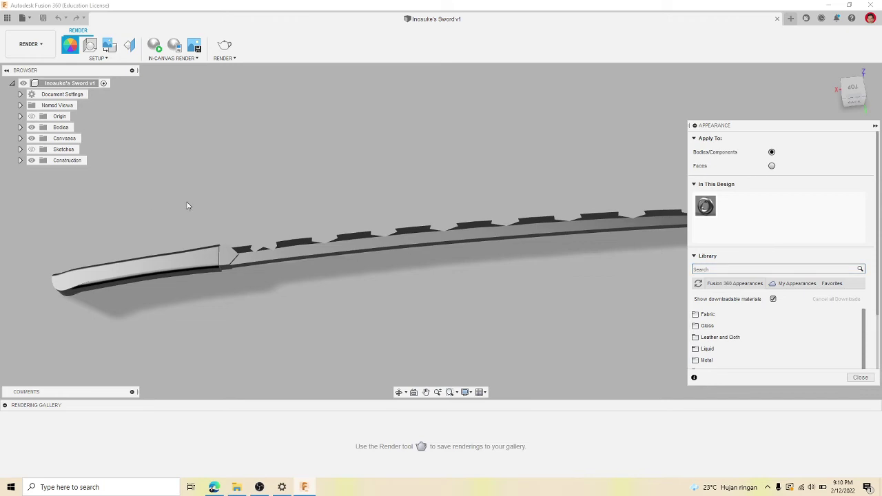
click(699, 269)
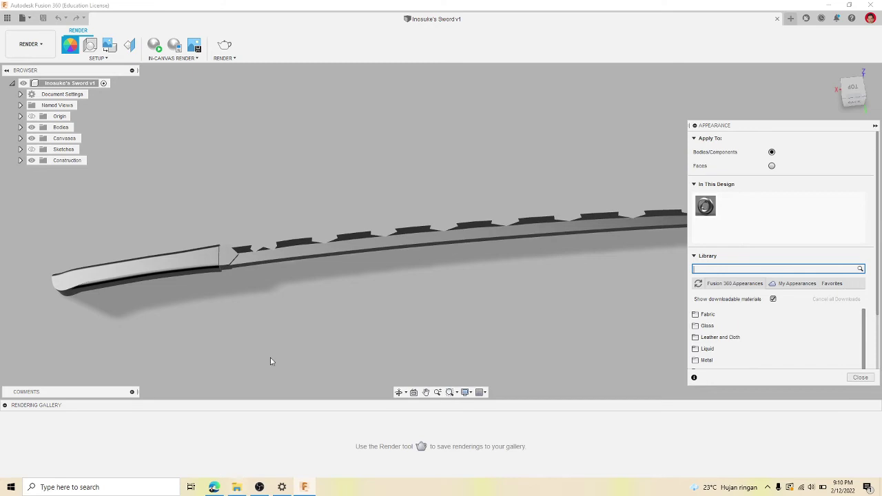
- Switch to the Edge browser, load google.com in a new tab and search for "inosuke sword"
click(214, 487)
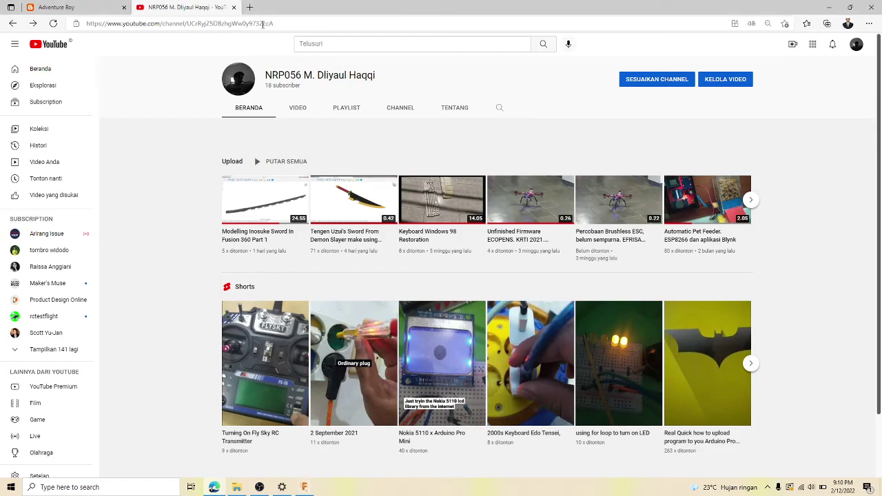
click(251, 6)
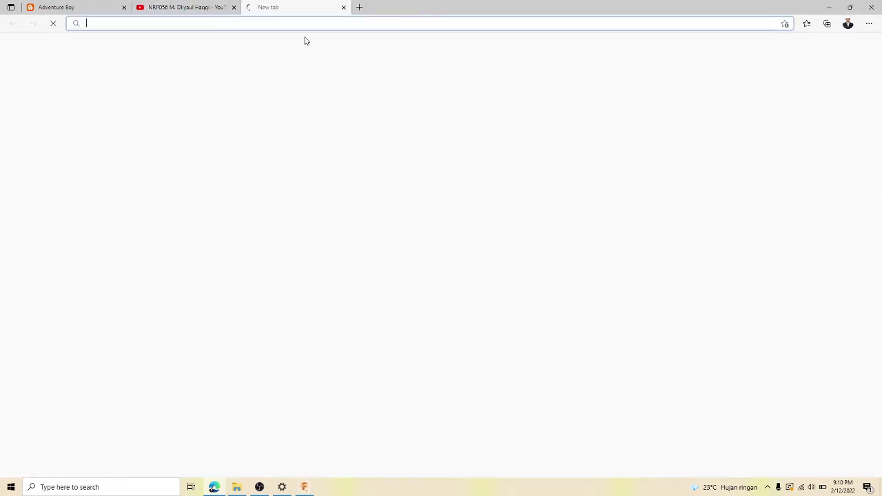
text(google.com)
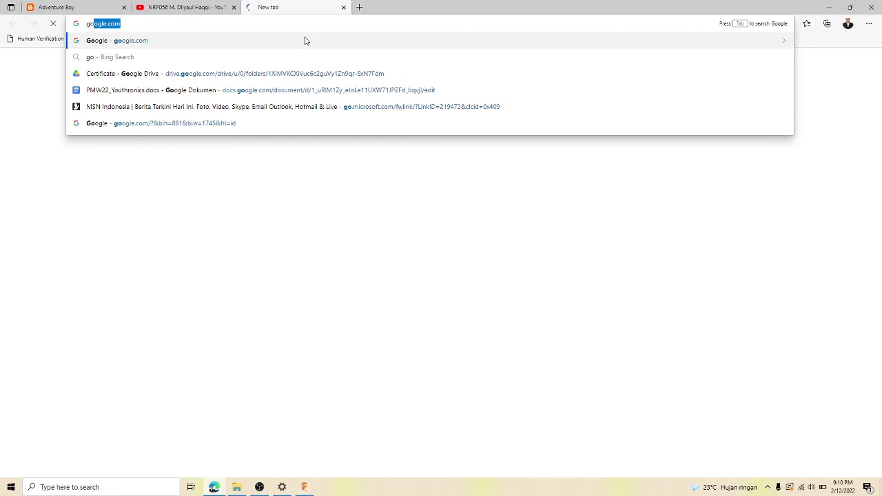
key(Return)
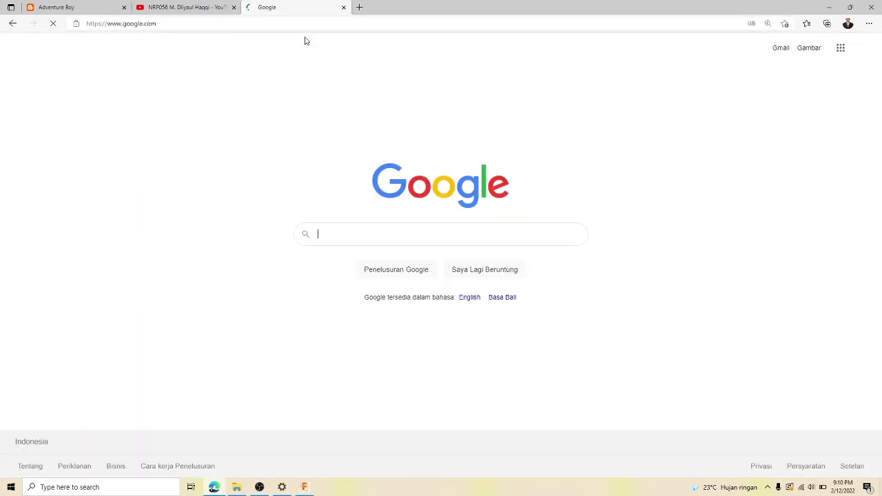
text(in)
text(osuke sword)
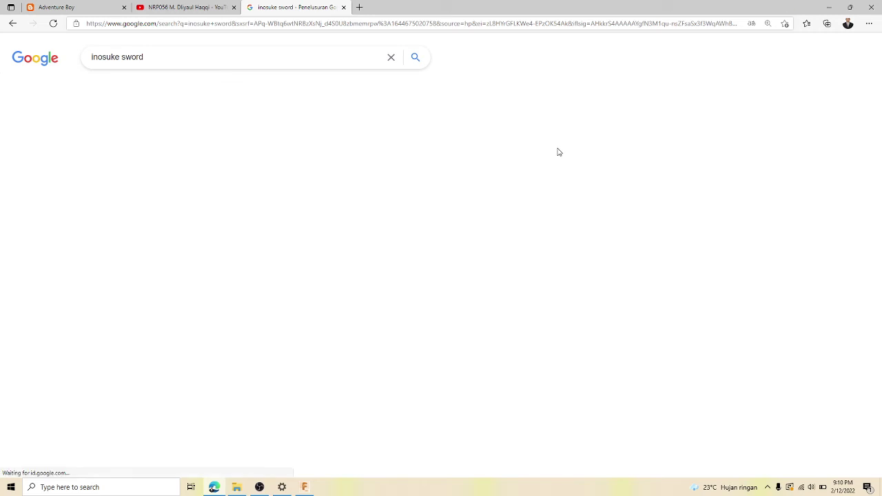
- Return to Fusion 360, search the appearance library for "white" and apply Nylon 6-6 (White) to the sword's handle
click(310, 490)
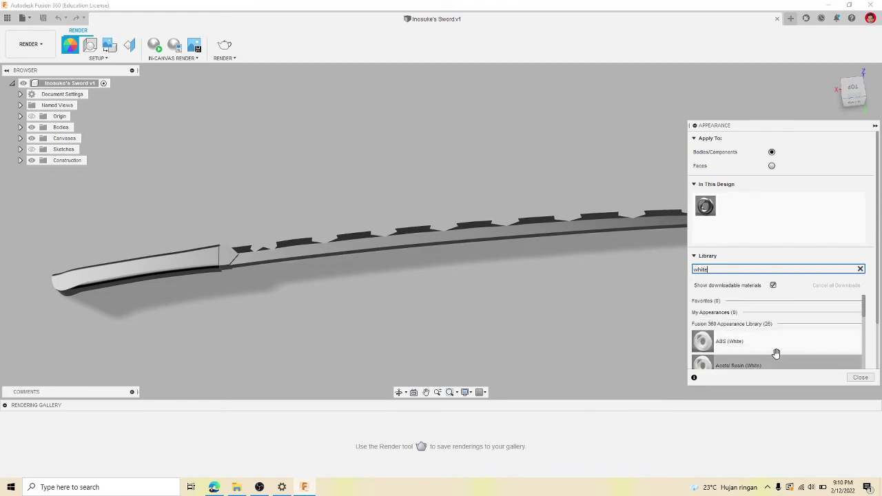
scroll(777, 344, down, 1)
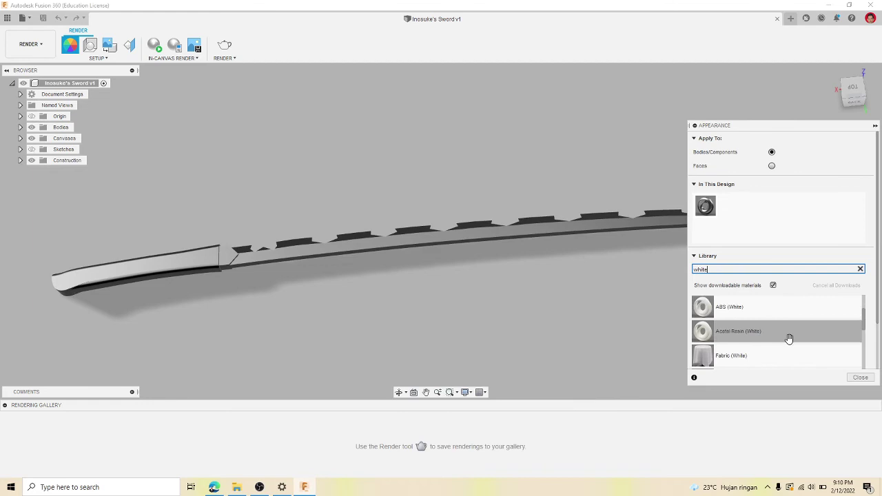
scroll(778, 334, up, 1)
scroll(737, 337, down, 1)
scroll(782, 331, down, 3)
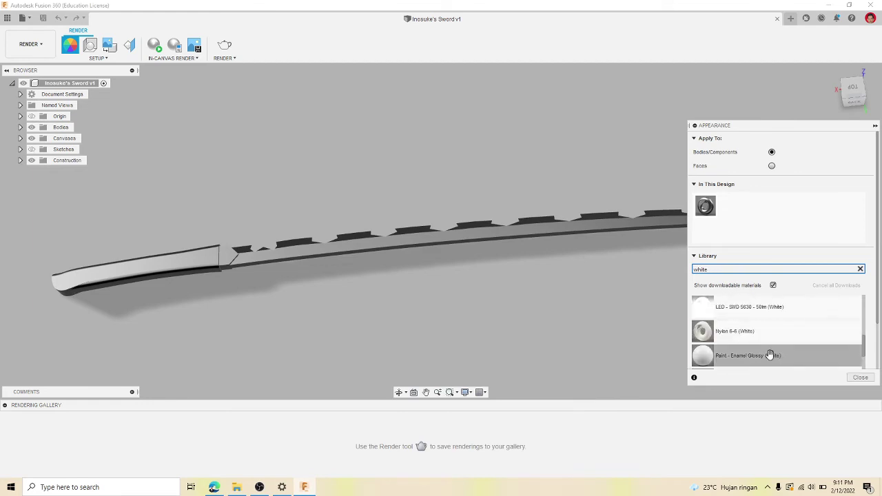
scroll(535, 204, down, 2)
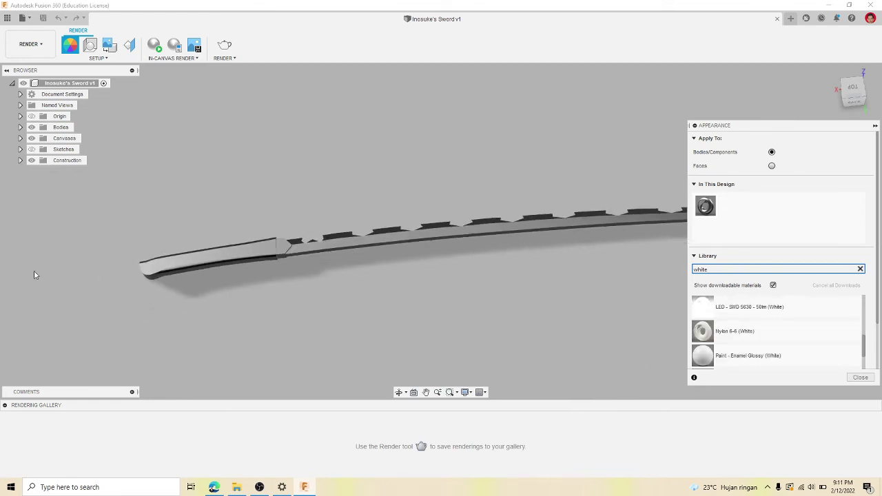
scroll(94, 274, up, 4)
drag(703, 325, 399, 252)
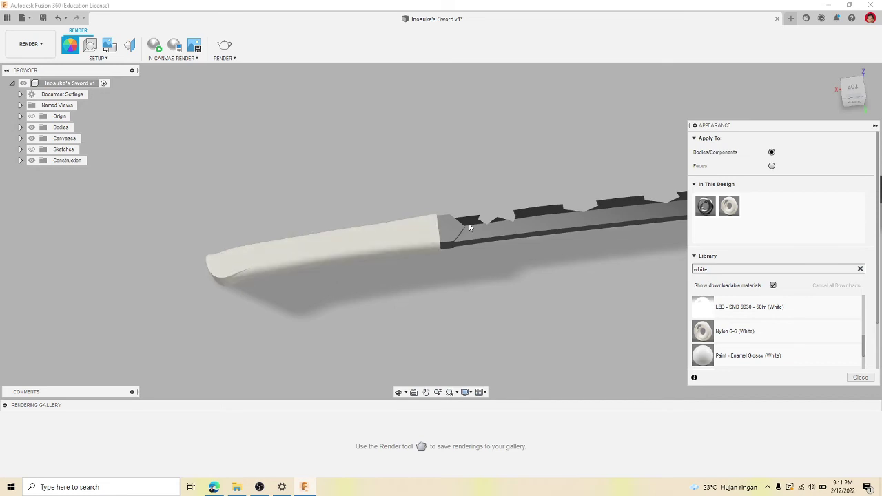
click(853, 101)
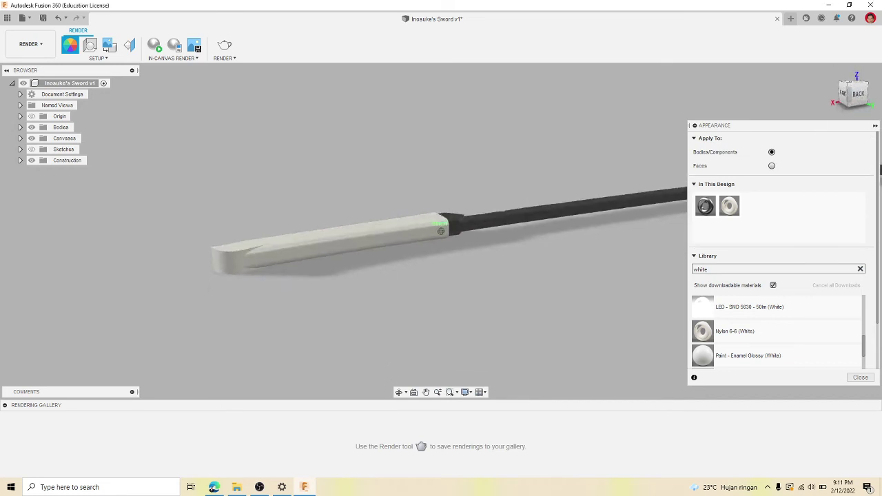
mouse_move(880, 205)
mouse_down()
mouse_move(826, 201)
mouse_move(809, 238)
mouse_move(782, 224)
mouse_move(608, 206)
mouse_up()
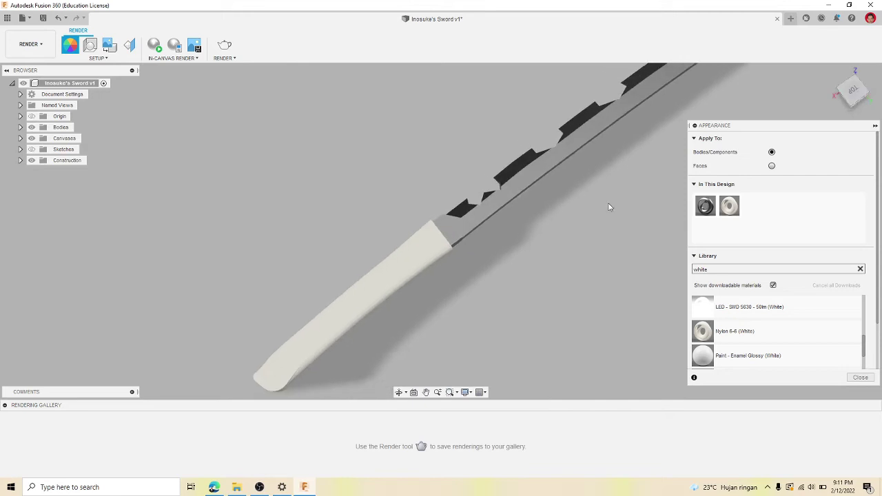
- Switch to the Edge browser and examine the image results for "inosuke sword", enlarging the Quora anime picture of the two swords
click(214, 487)
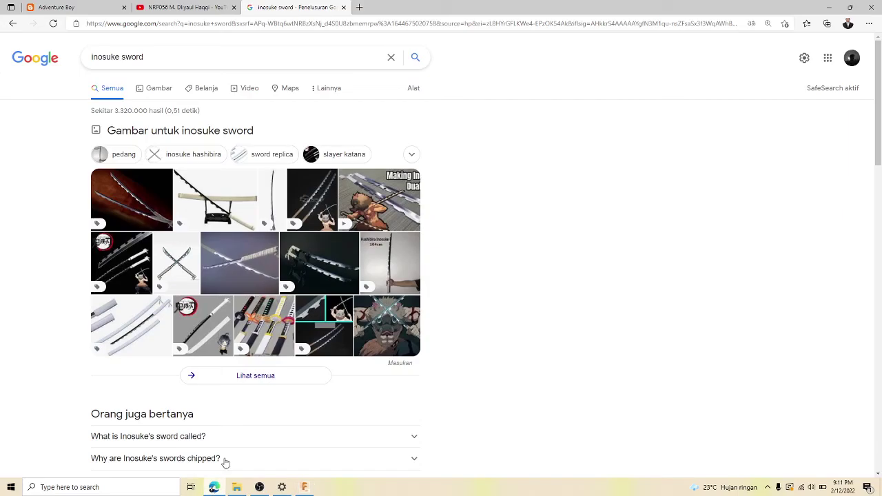
click(149, 100)
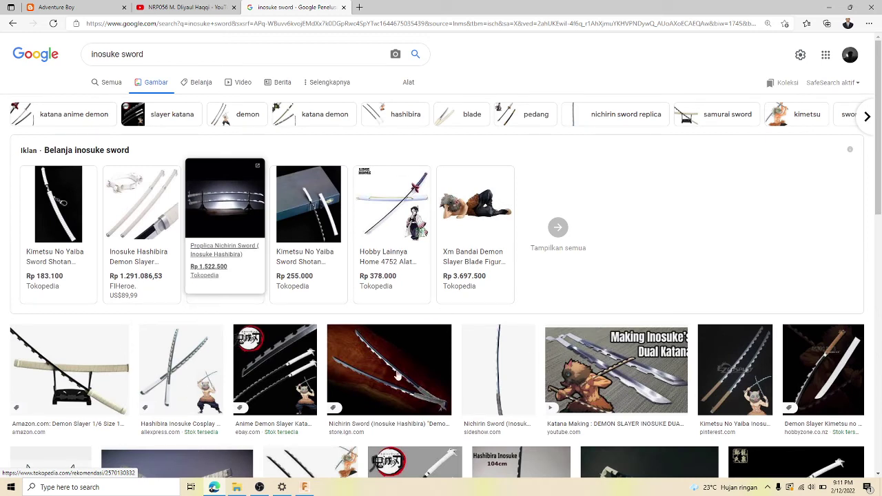
scroll(517, 365, down, 2)
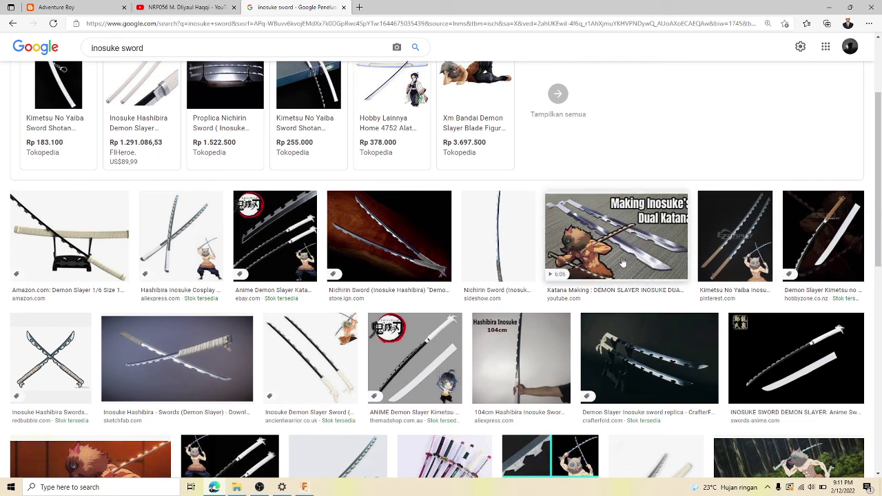
scroll(622, 265, down, 1)
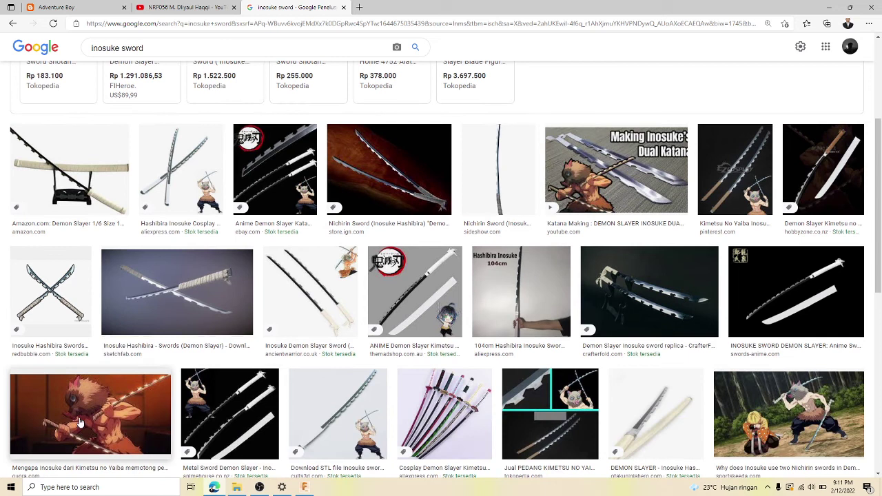
click(83, 424)
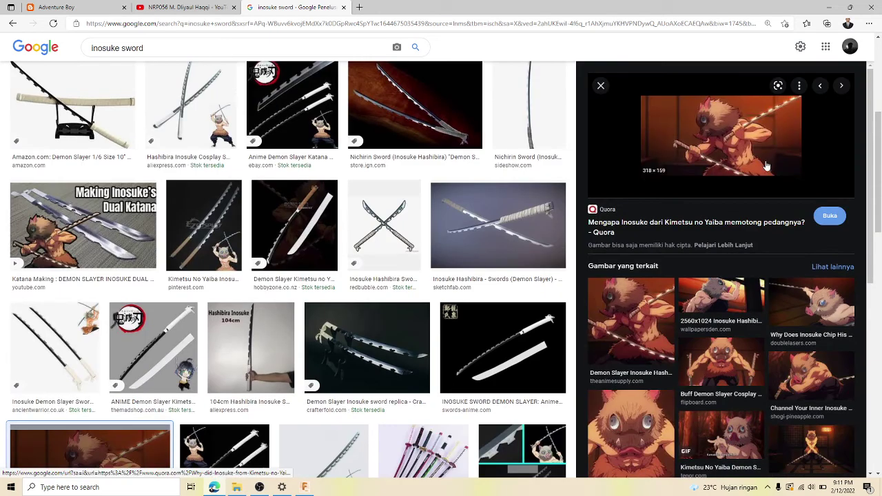
ctrl+scroll(768, 166, up, 4)
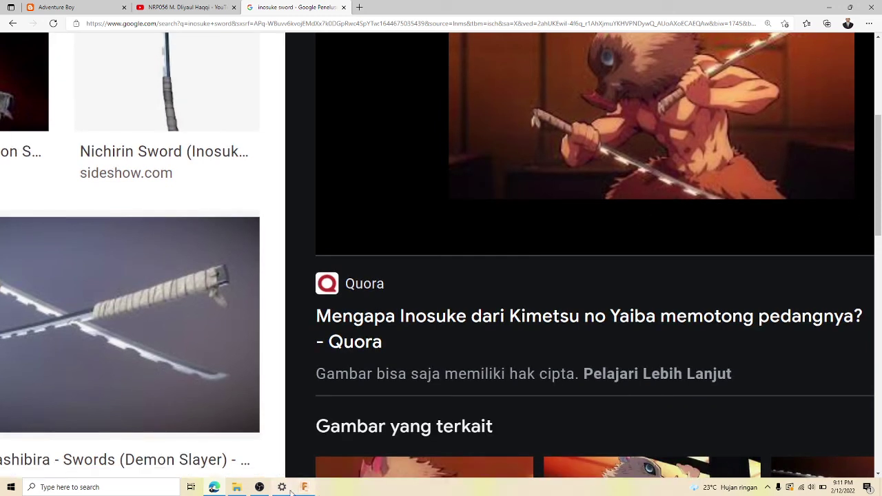
- Return to Fusion 360, close the Appearance settings and switch the sword back to the Design workspace
mouse_move(301, 490)
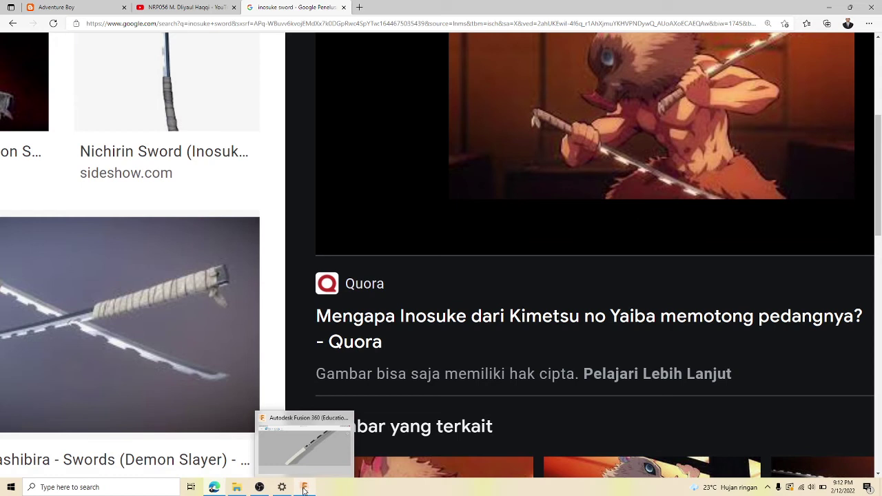
click(304, 489)
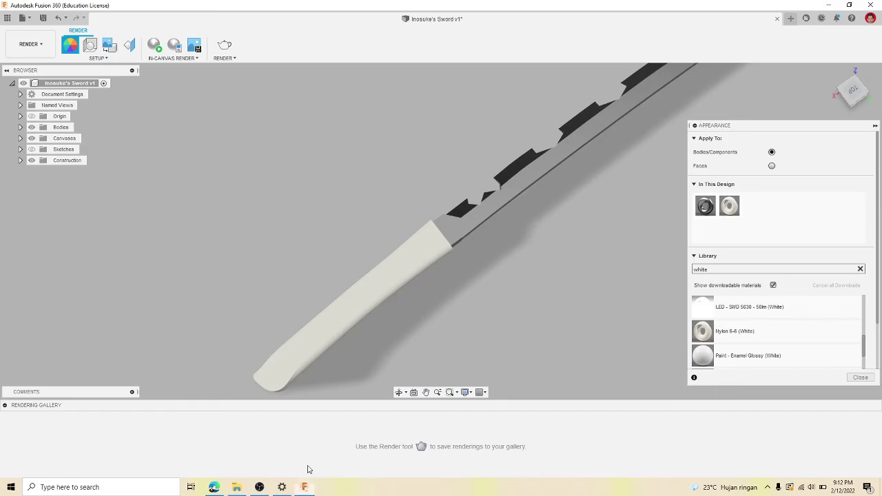
scroll(507, 256, up, 4)
scroll(616, 168, down, 3)
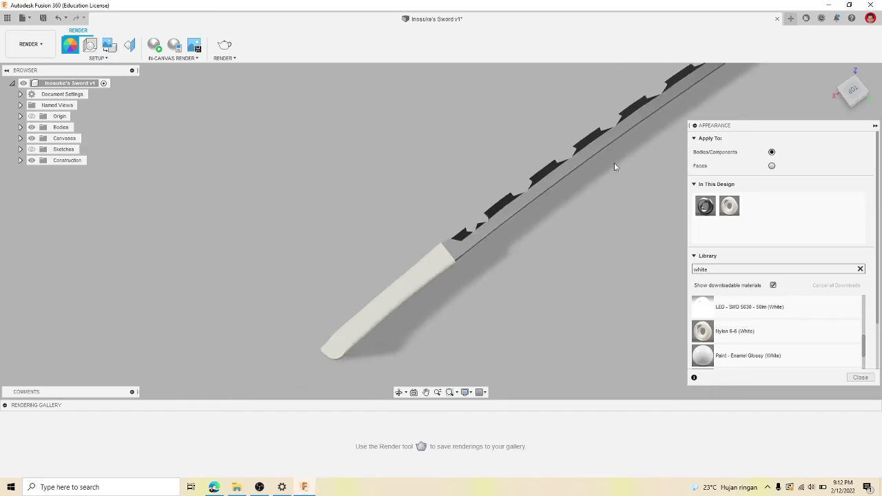
scroll(820, 141, down, 1)
mouse_move(854, 95)
mouse_down()
mouse_move(841, 158)
mouse_move(871, 182)
mouse_up()
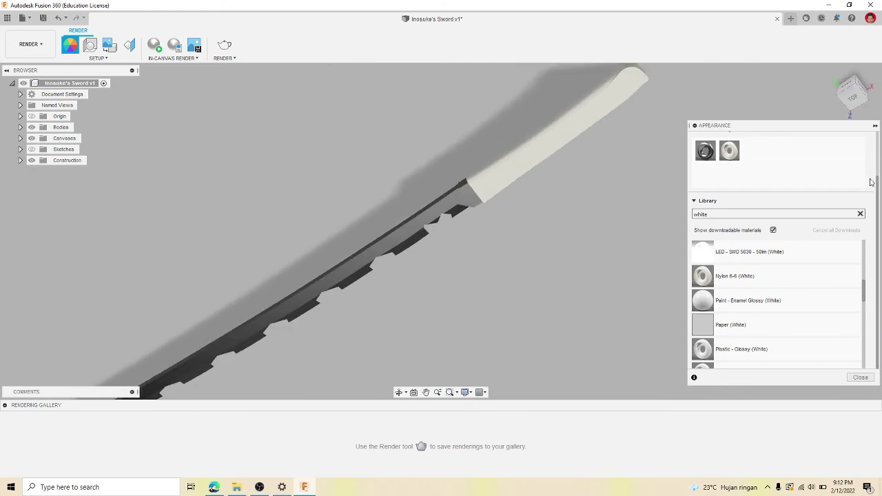
click(860, 377)
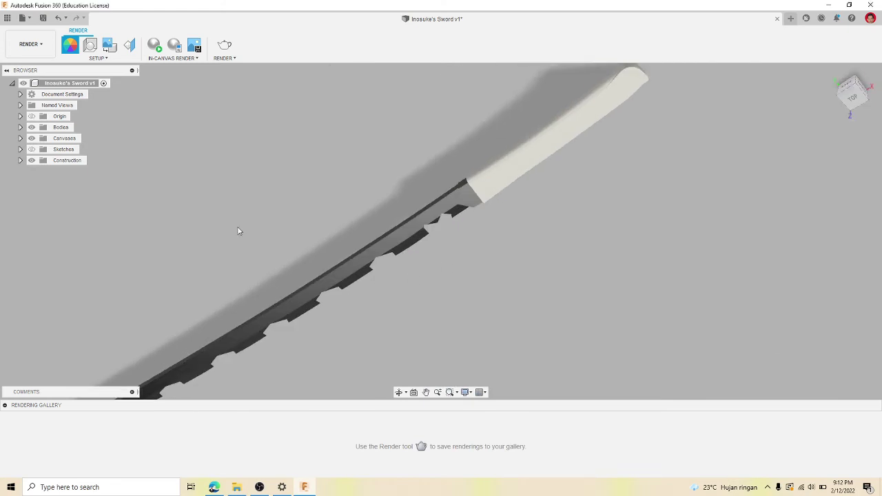
click(29, 45)
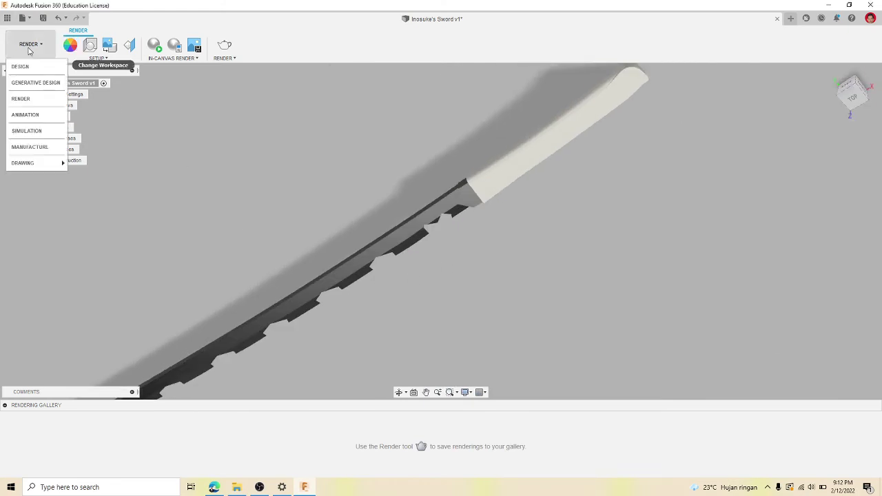
click(27, 66)
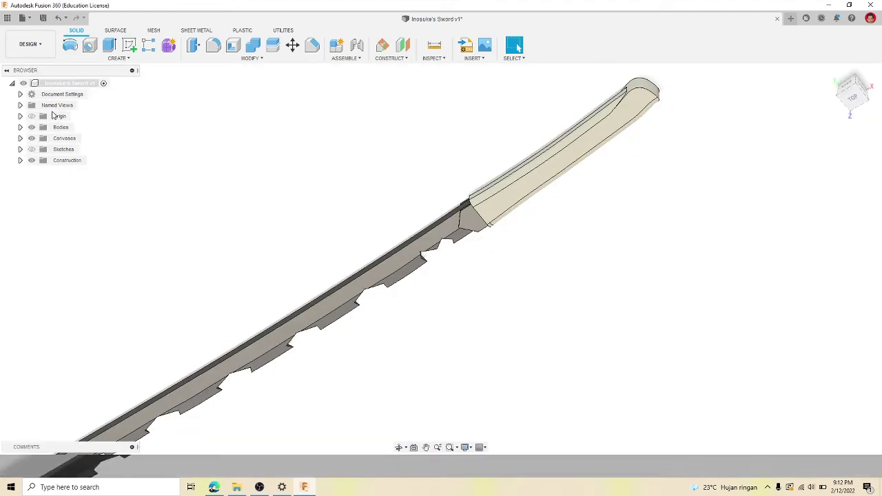
- Open the Appearance settings for the sword's blade body, Body2
mouse_move(851, 100)
mouse_down()
mouse_move(846, 122)
mouse_move(852, 93)
mouse_move(844, 116)
mouse_up()
scroll(326, 360, down, 5)
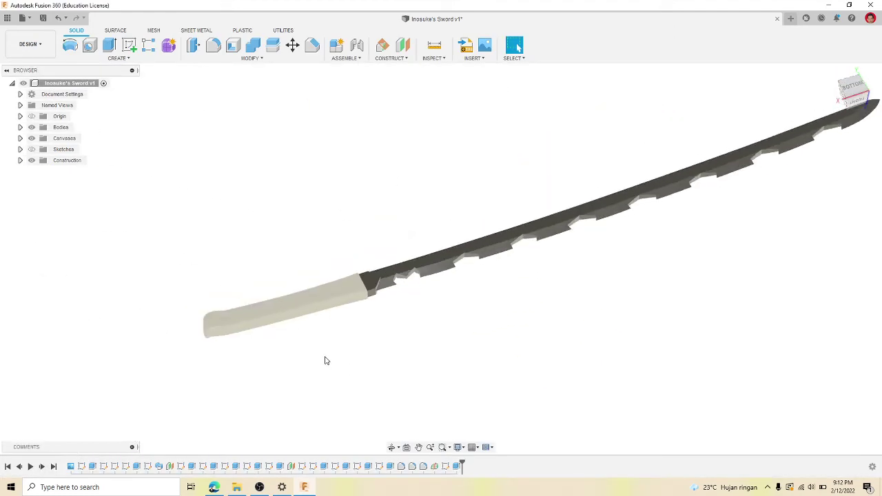
scroll(412, 282, up, 3)
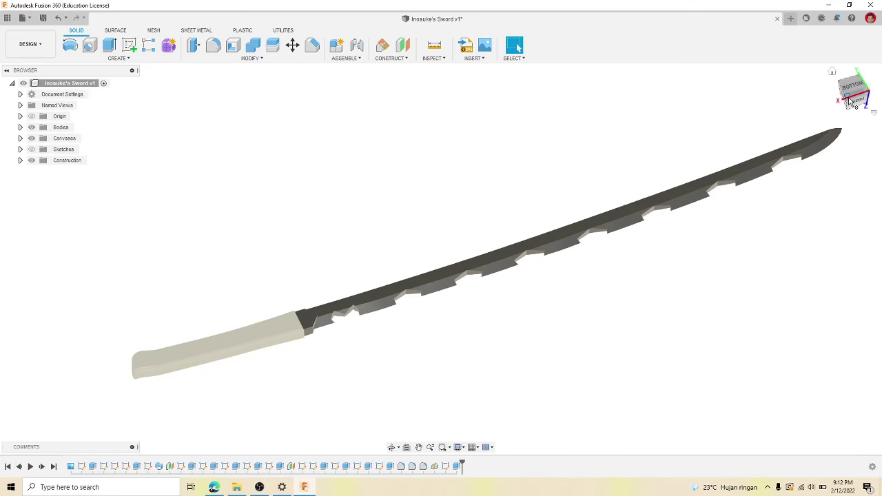
mouse_move(854, 85)
mouse_down()
mouse_move(876, 83)
mouse_move(848, 77)
mouse_move(835, 90)
mouse_move(856, 70)
mouse_up()
scroll(819, 179, up, 1)
shift+middle_drag(441, 259, 270, 235)
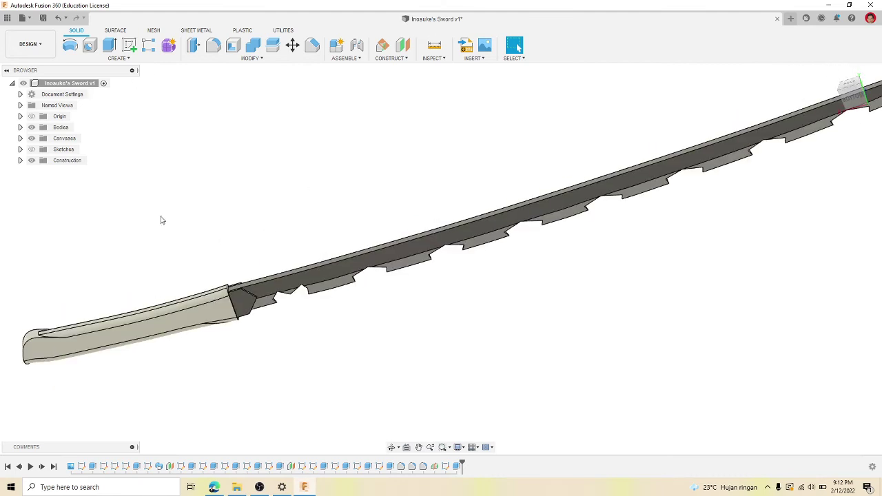
click(310, 285)
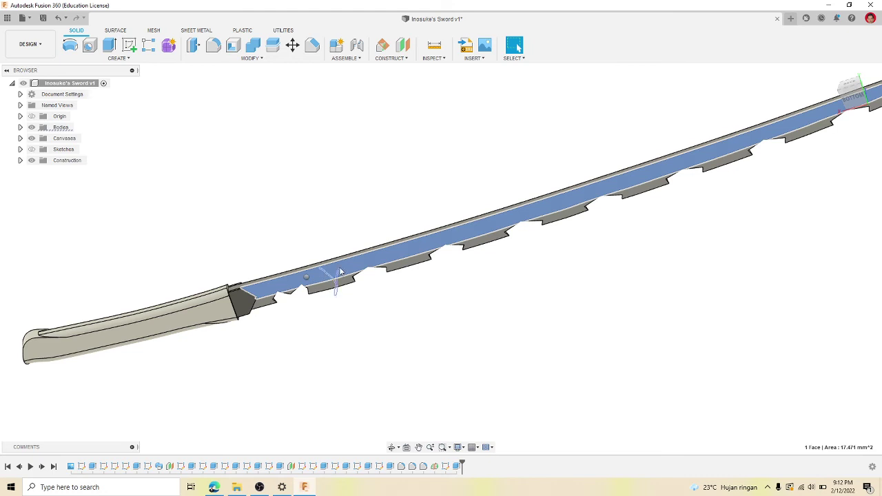
click(20, 128)
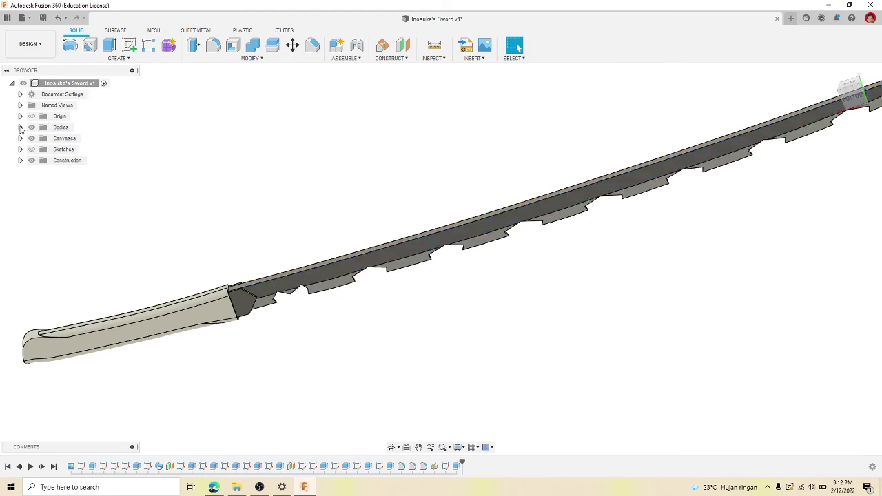
click(20, 128)
click(68, 149)
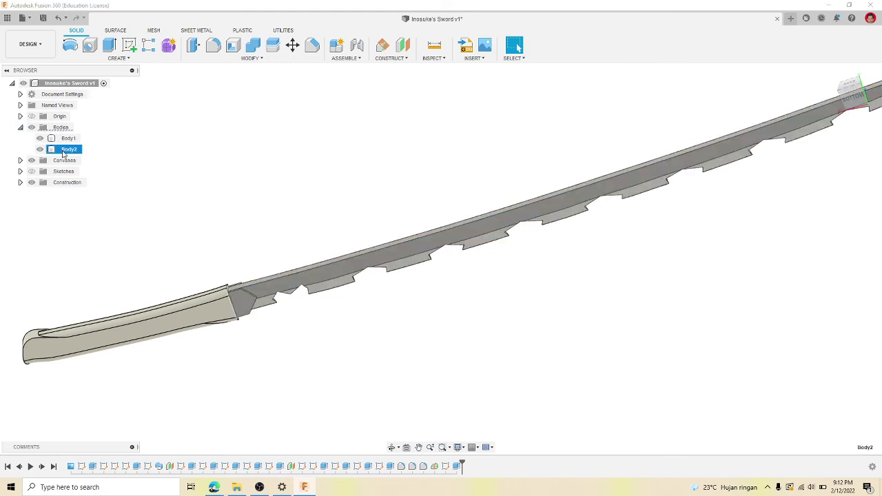
right_click(67, 152)
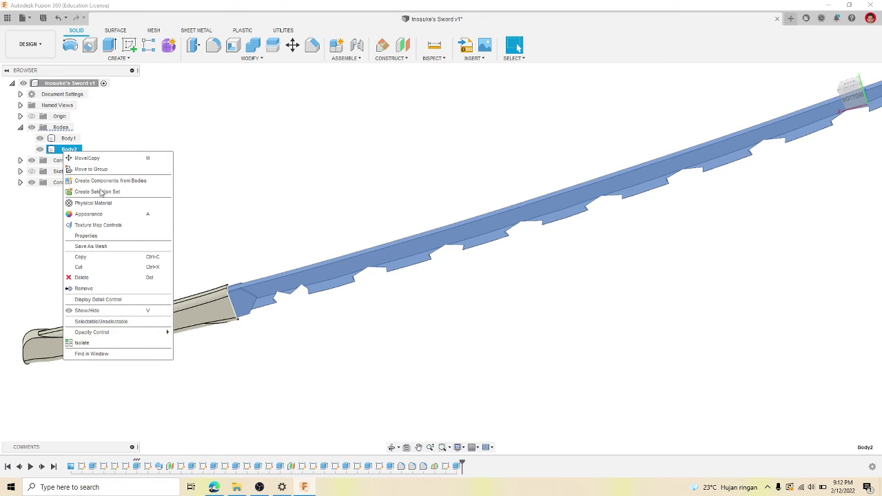
click(93, 214)
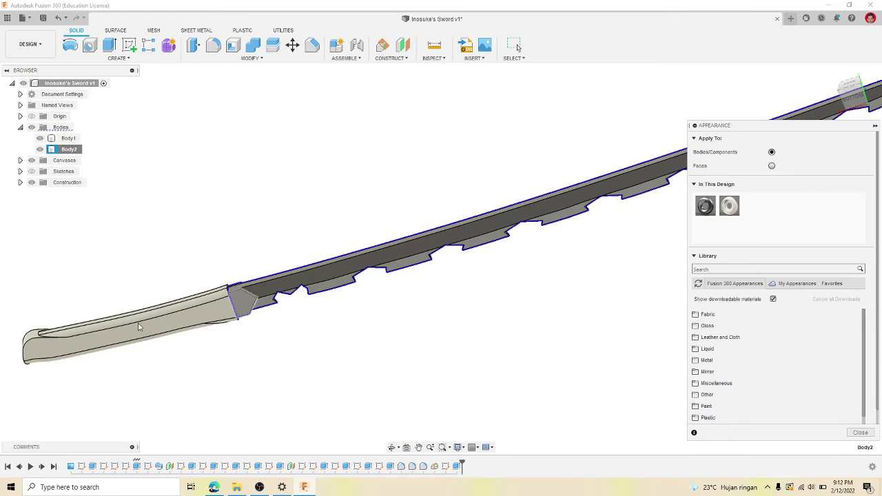
- Set appearances to apply to faces and search the appearance library for "metallic"
shift+middle_drag(365, 366, 474, 237)
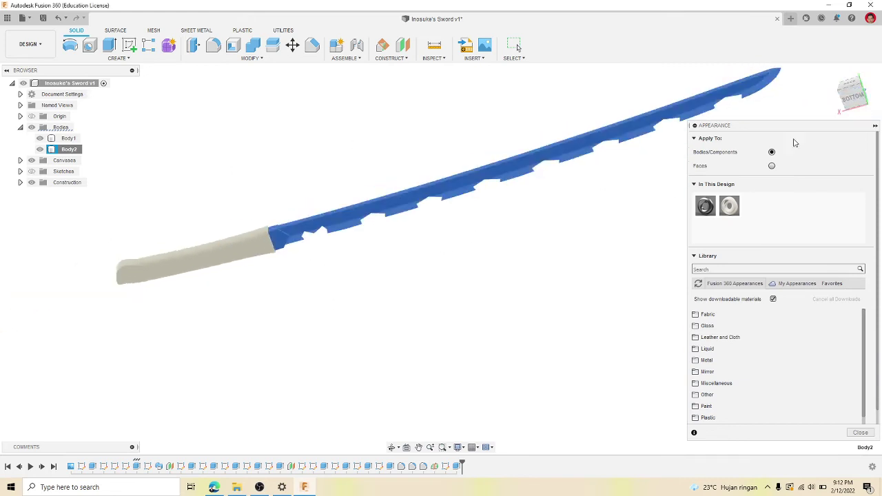
drag(849, 94, 871, 98)
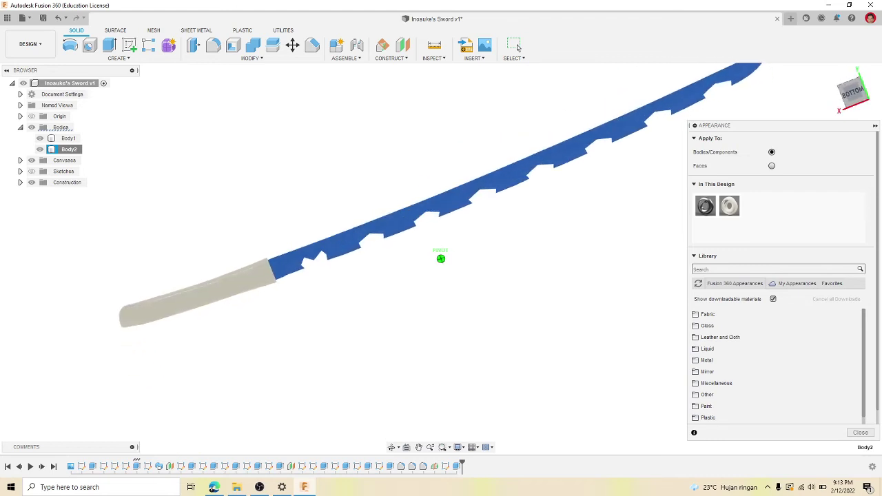
scroll(314, 307, down, 3)
scroll(495, 115, up, 5)
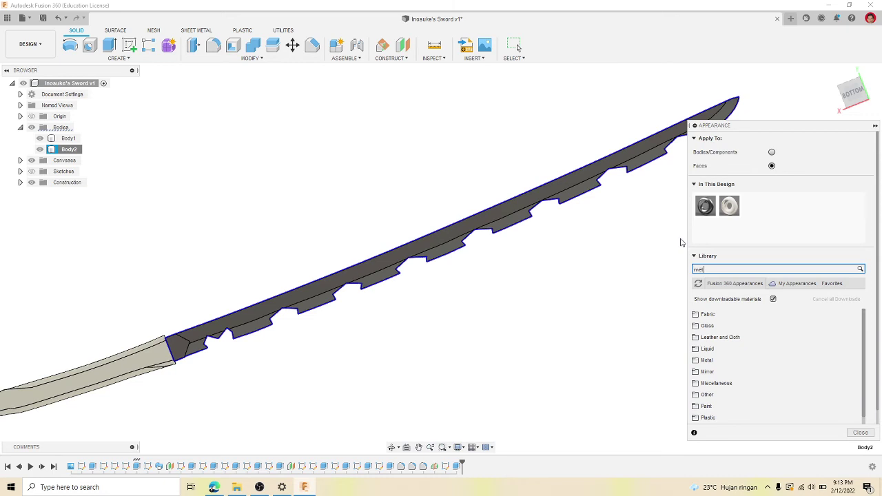
text(allic)
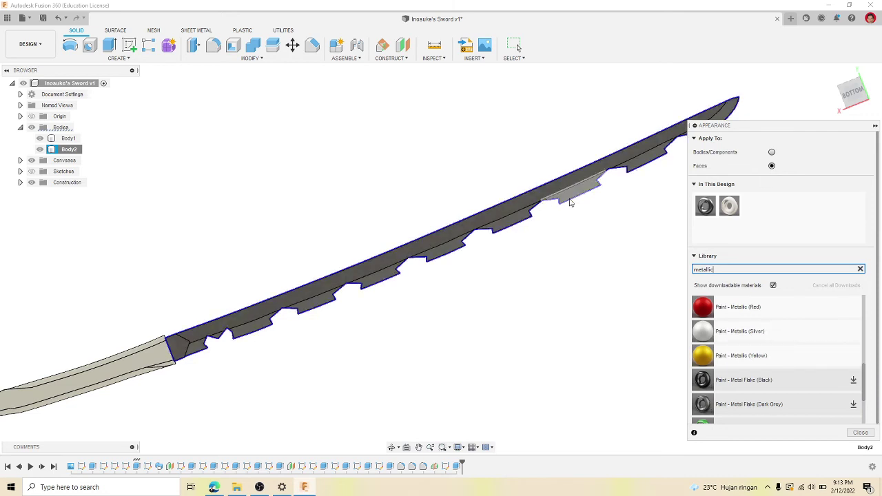
- Try to apply Paint - Metallic (Silver) to a tooth face along the blade's cutting edge
click(608, 177)
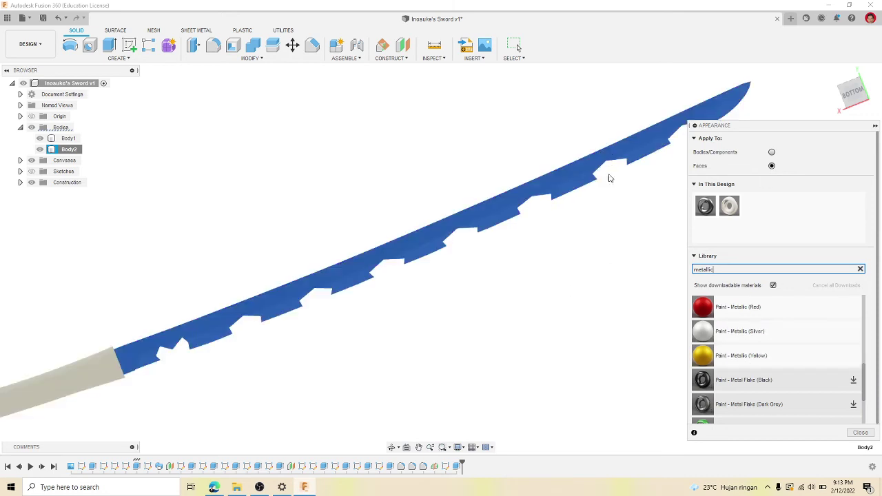
scroll(609, 177, up, 3)
click(595, 362)
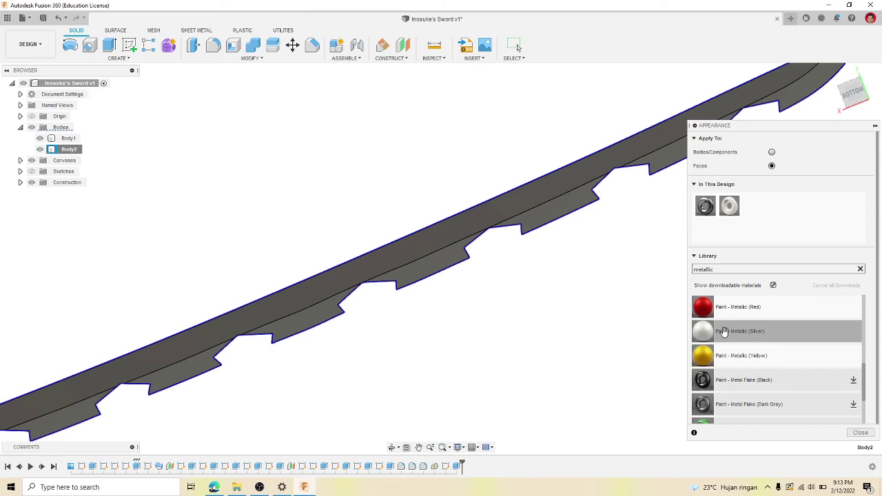
drag(731, 329, 563, 207)
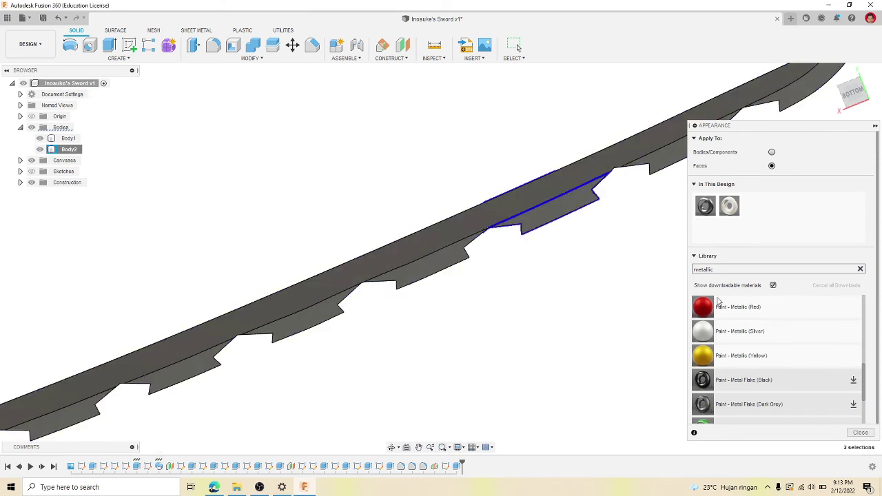
drag(716, 332, 570, 208)
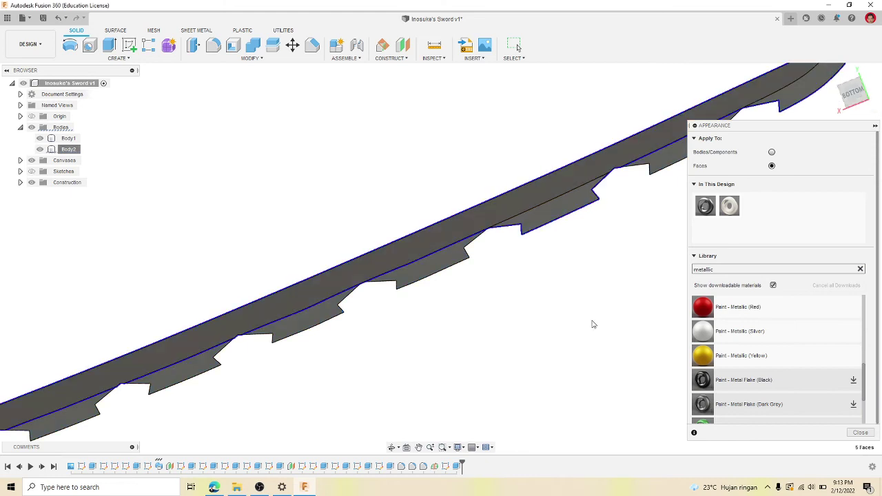
- Apply Paint - Metallic (Silver) to one tooth face midway along the blade's serrated cutting edge
drag(853, 97, 854, 77)
scroll(563, 323, up, 3)
scroll(563, 324, up, 2)
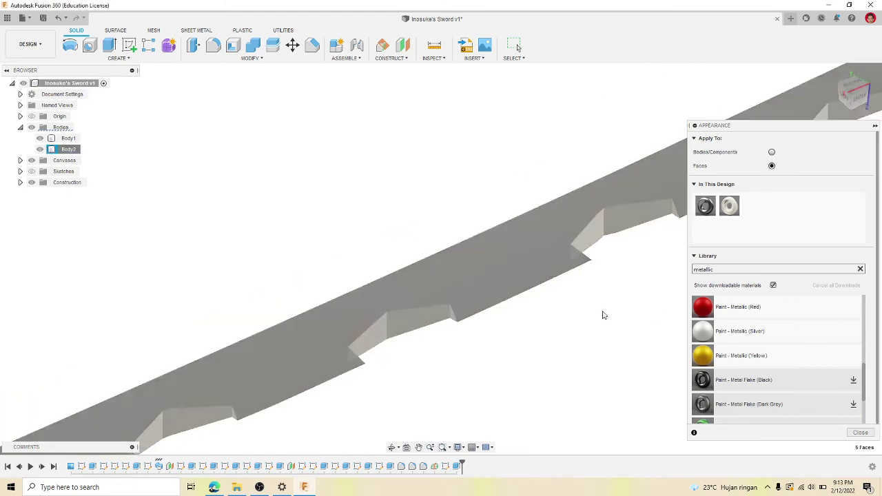
drag(702, 331, 658, 338)
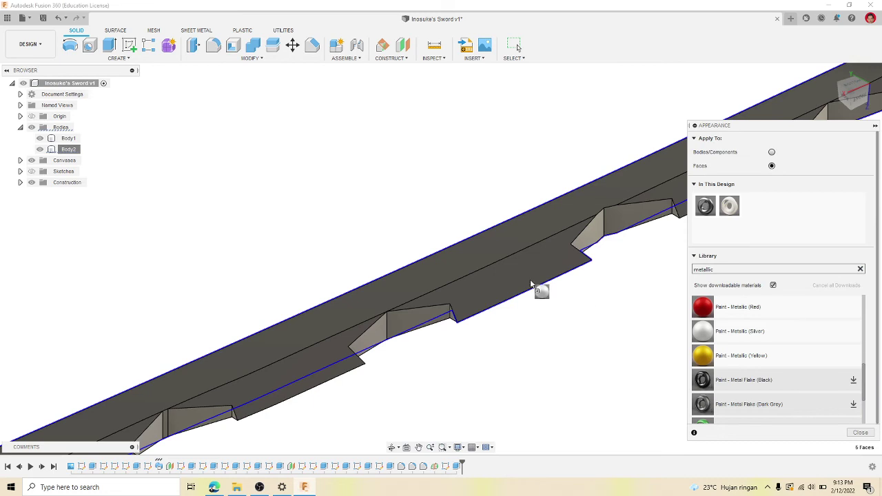
drag(530, 283, 287, 383)
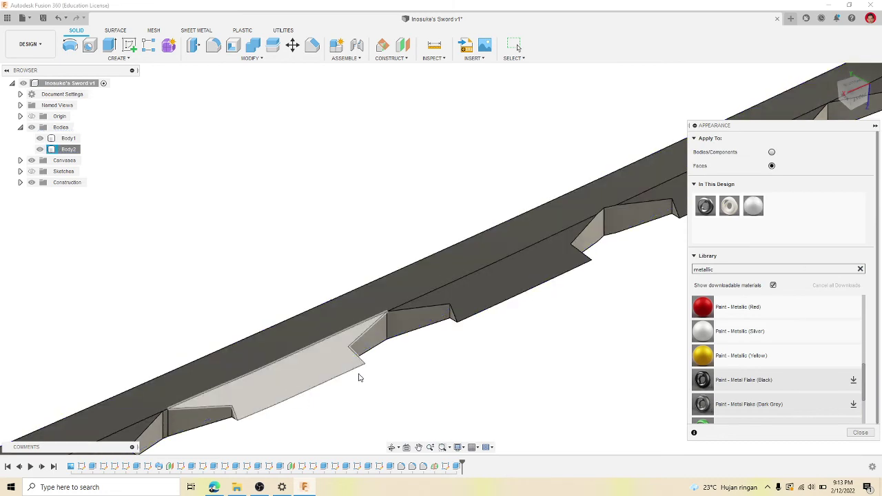
- Apply Paint - Metallic (Silver) to the next two tooth faces in the direction of the handle
scroll(515, 347, down, 2)
scroll(338, 417, up, 5)
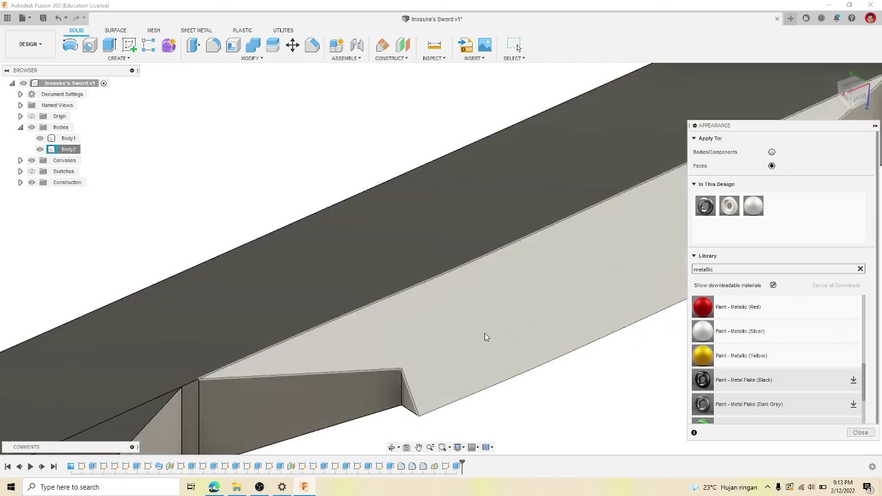
scroll(484, 337, down, 2)
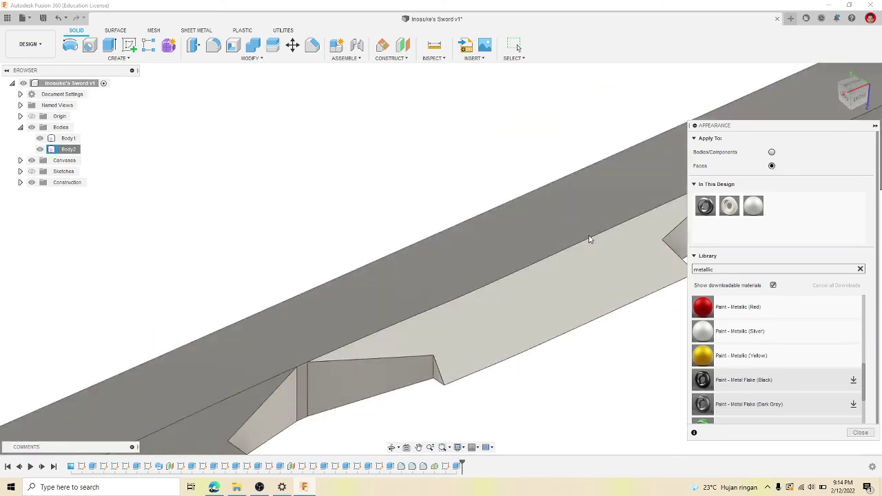
scroll(470, 275, down, 3)
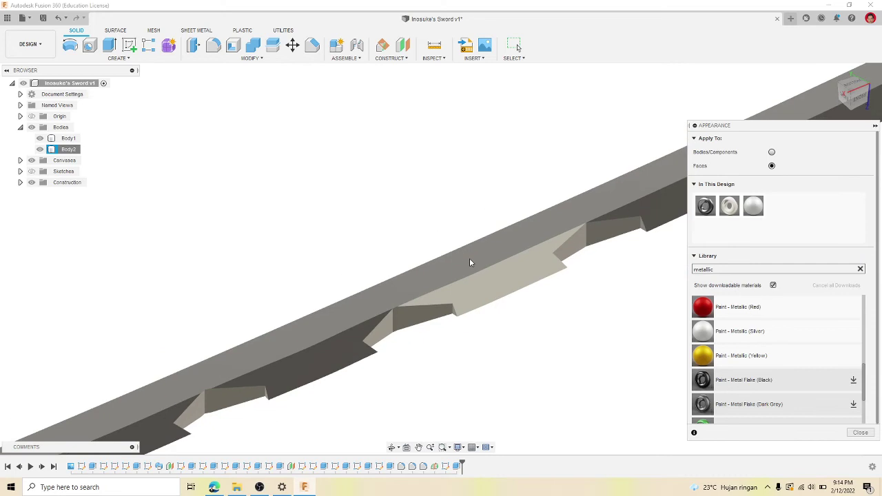
drag(704, 338, 446, 308)
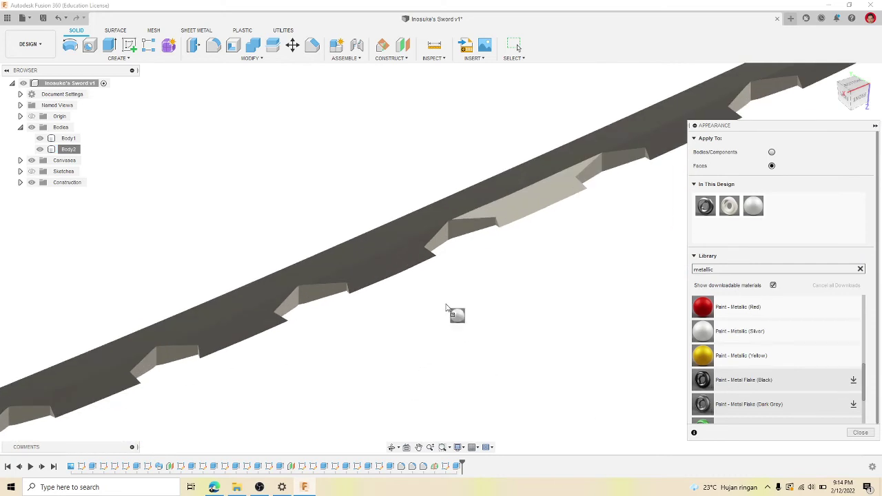
drag(400, 274, 430, 278)
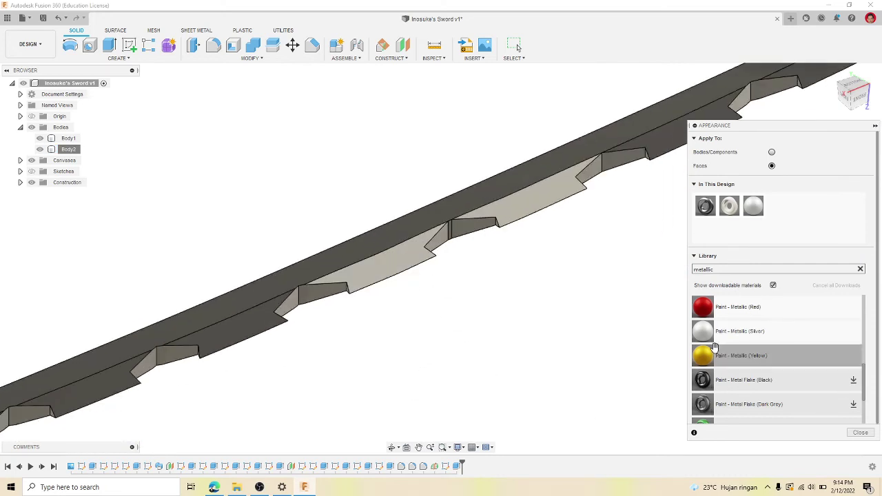
drag(719, 336, 357, 357)
drag(263, 329, 250, 319)
- Apply Paint - Metallic (Silver) to the remaining tooth faces between the silver ones and the handle on this side
scroll(417, 321, down, 3)
scroll(104, 393, up, 2)
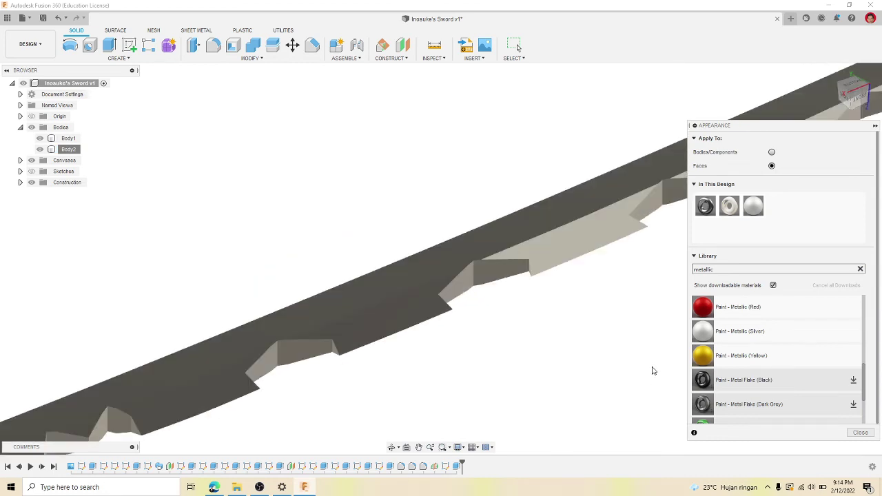
mouse_move(702, 332)
mouse_down()
mouse_move(374, 349)
mouse_move(371, 333)
mouse_up()
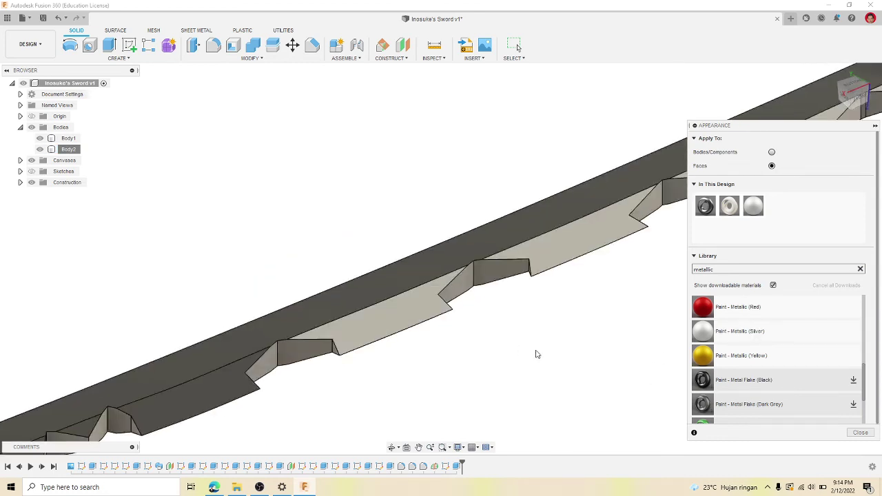
scroll(535, 354, down, 3)
scroll(269, 452, up, 3)
mouse_move(761, 333)
mouse_down()
mouse_move(440, 338)
mouse_move(402, 330)
mouse_up()
drag(747, 339, 202, 394)
drag(716, 333, 266, 354)
- Apply Paint - Metallic (Silver) to the last dark edge faces toward the blade's point, including the curved tip face
scroll(376, 384, down, 8)
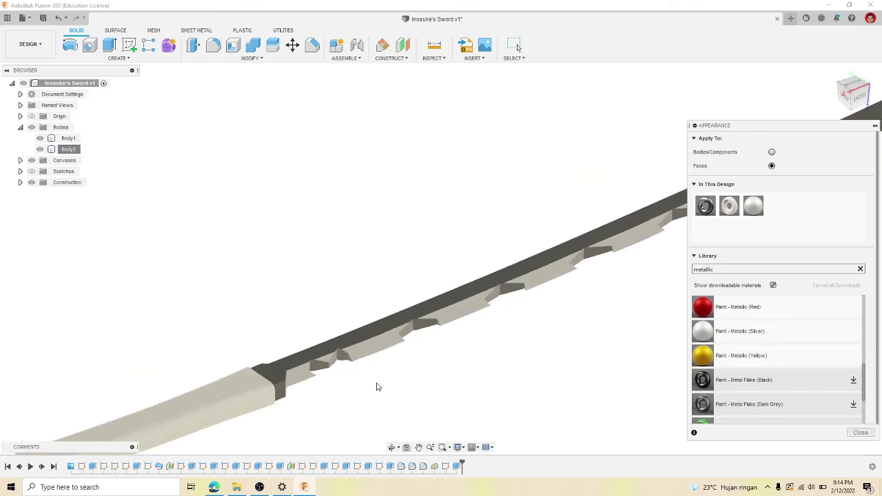
scroll(604, 397, up, 2)
scroll(604, 397, up, 3)
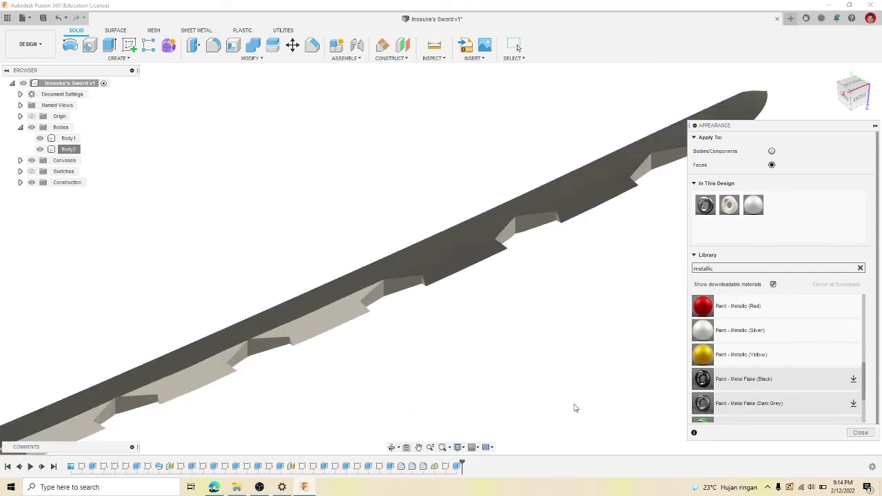
drag(786, 335, 424, 256)
drag(786, 331, 604, 184)
scroll(488, 366, down, 2)
scroll(638, 244, up, 4)
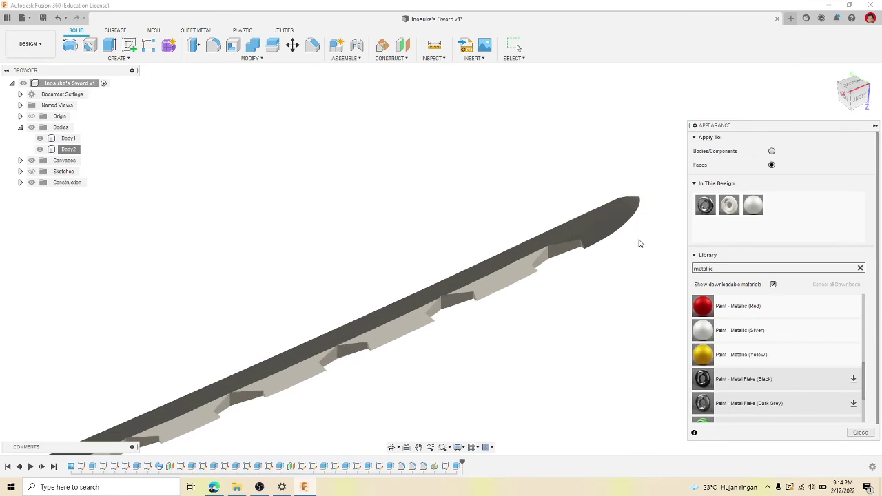
drag(738, 335, 595, 214)
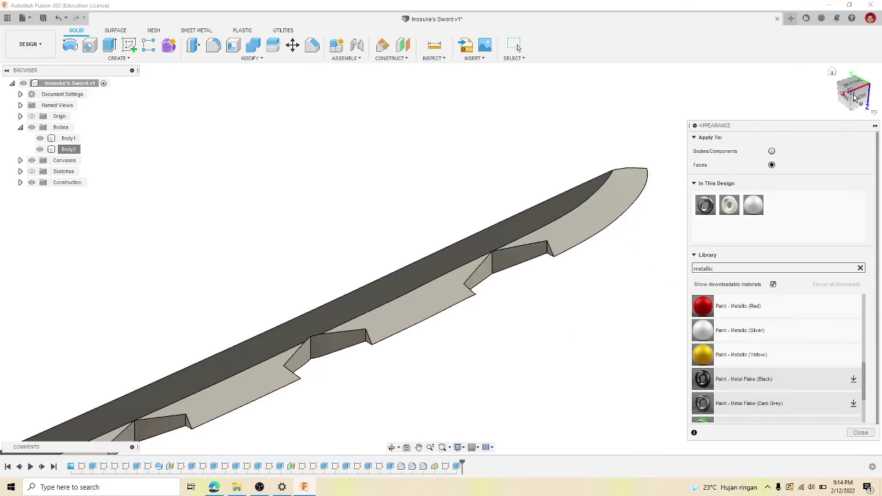
- On the opposite side of the blade, apply Paint - Metallic (Silver) to the tip face and the two neighbouring tooth faces
mouse_move(856, 100)
mouse_down()
mouse_move(849, 80)
mouse_move(855, 87)
mouse_up()
scroll(477, 257, down, 3)
scroll(478, 255, down, 1)
shift+middle_drag(517, 231, 370, 222)
scroll(295, 122, up, 2)
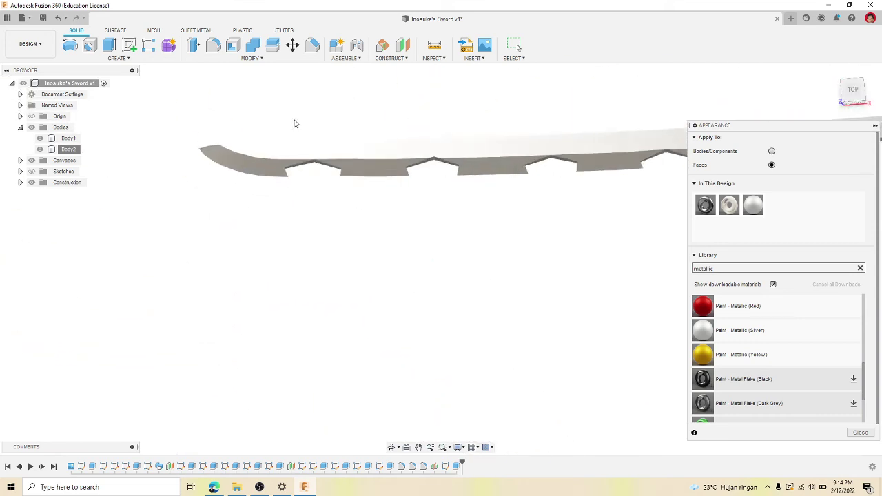
drag(716, 334, 332, 197)
mouse_move(251, 169)
mouse_down()
mouse_move(275, 185)
mouse_move(358, 168)
mouse_move(376, 175)
mouse_up()
drag(740, 324, 545, 178)
- Apply Paint - Metallic (Silver) to three more tooth faces toward the handle on the blade's opposite side
scroll(277, 333, down, 3)
scroll(552, 299, up, 3)
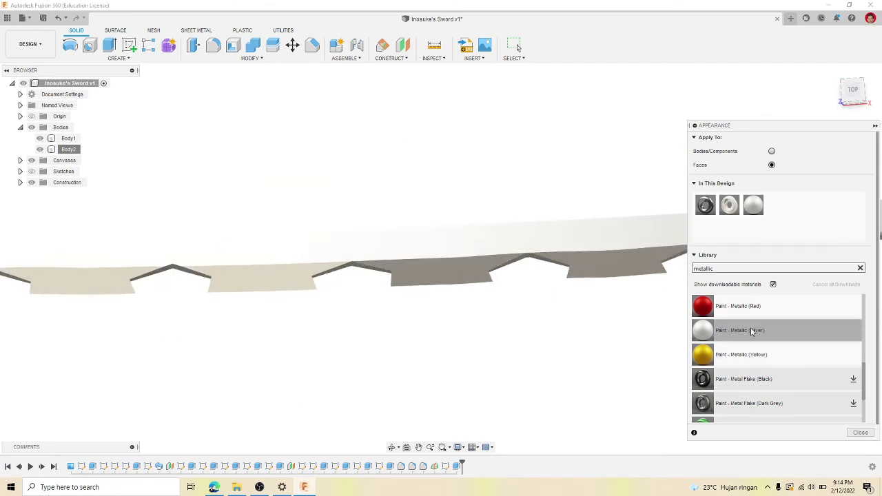
drag(702, 330, 446, 273)
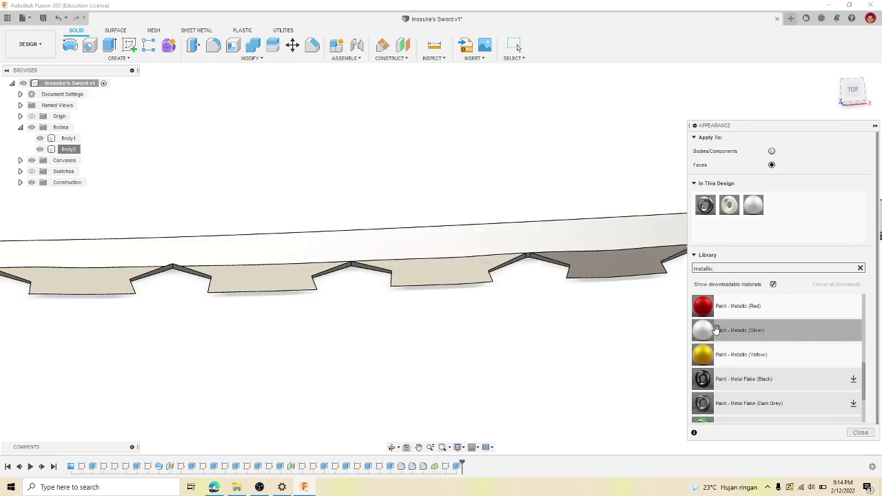
drag(702, 330, 614, 270)
scroll(286, 401, down, 2)
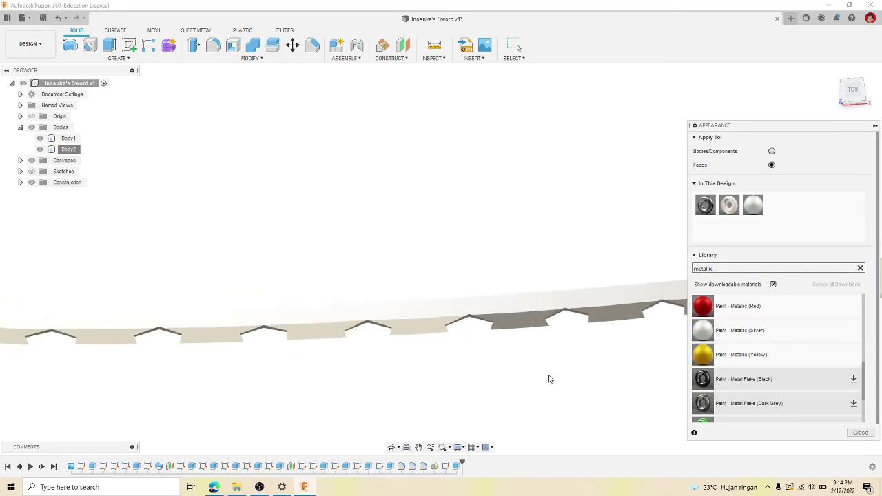
scroll(522, 329, up, 3)
drag(694, 330, 503, 305)
scroll(439, 336, down, 1)
scroll(439, 336, down, 4)
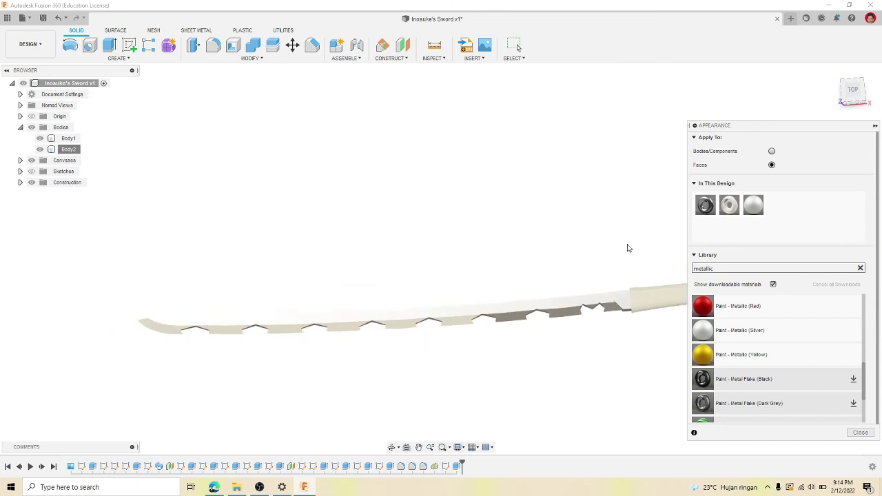
- Apply Paint - Metallic (Silver) to the remaining tooth faces next to the handle on the blade's opposite side
scroll(624, 273, up, 4)
scroll(441, 420, up, 1)
drag(740, 330, 366, 332)
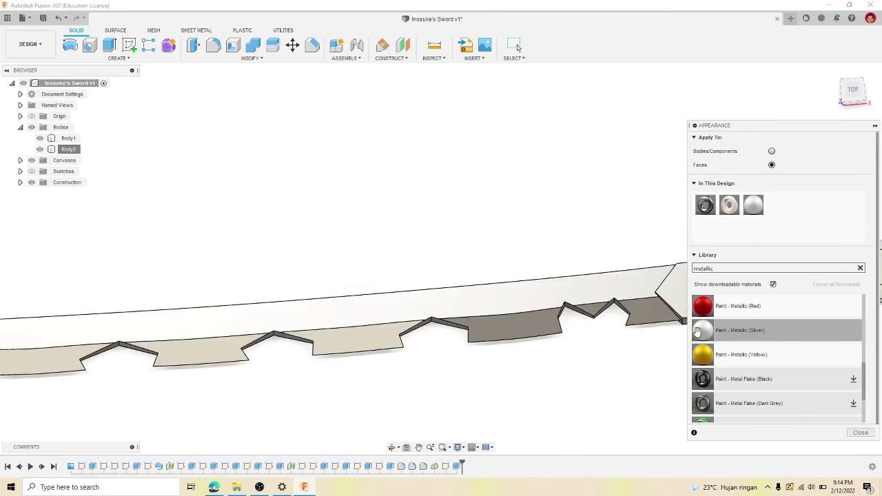
drag(702, 330, 542, 334)
drag(777, 335, 597, 313)
scroll(463, 342, down, 8)
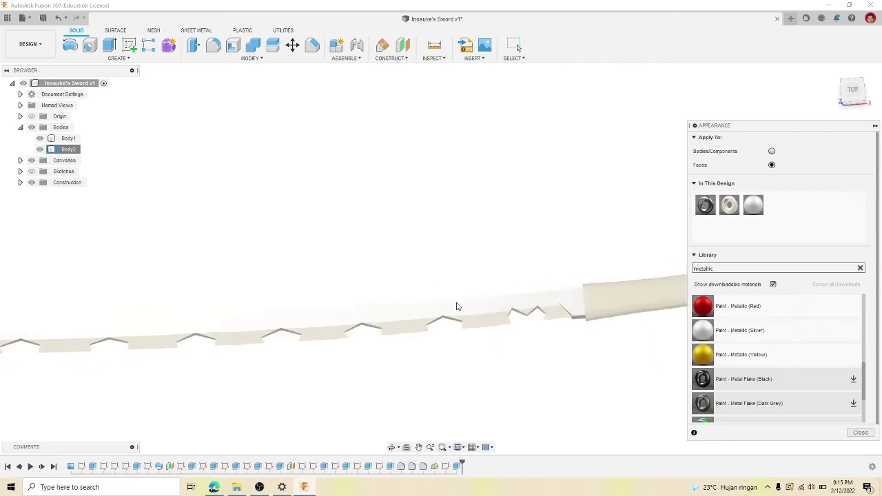
scroll(212, 350, up, 4)
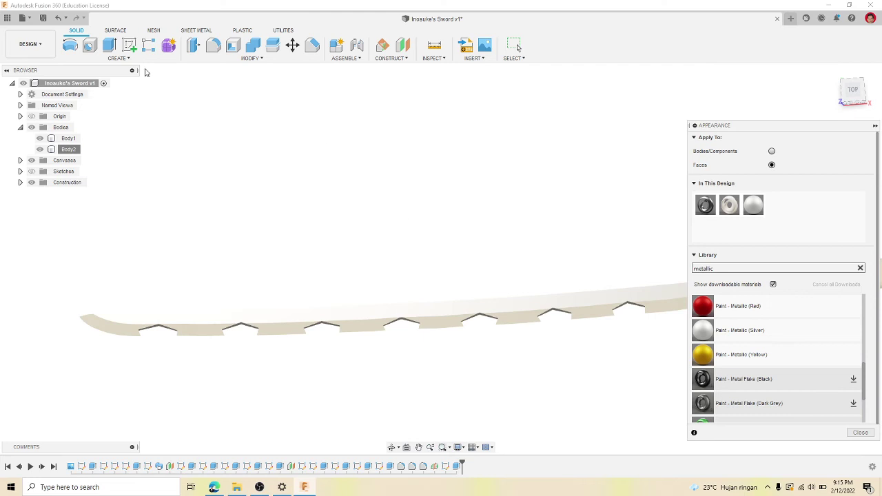
- Preview the sword from both sides in the Render workspace and return to the Design workspace
click(29, 44)
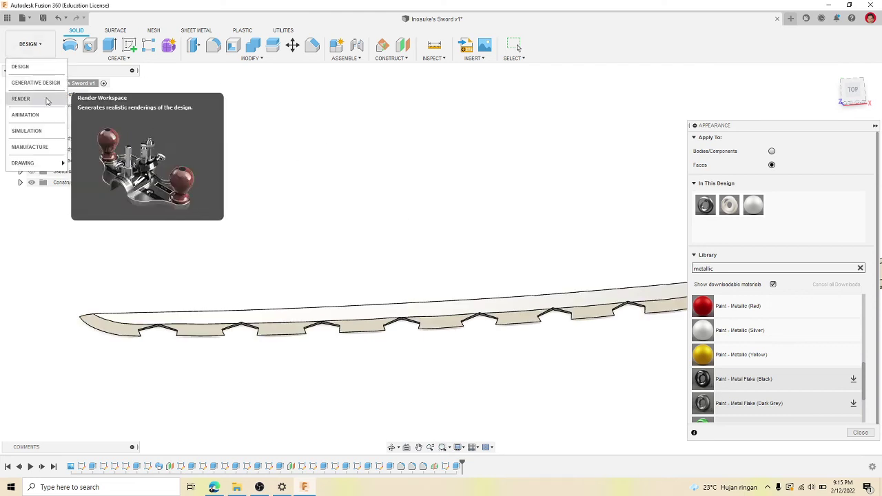
click(47, 101)
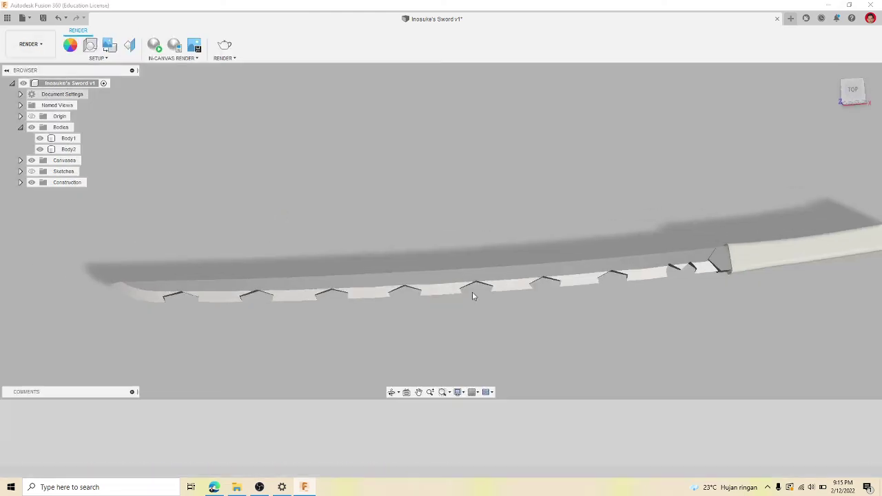
mouse_move(853, 90)
mouse_down()
mouse_move(863, 103)
mouse_move(846, 180)
mouse_move(779, 180)
mouse_move(823, 183)
mouse_move(851, 238)
mouse_move(744, 206)
mouse_move(633, 251)
mouse_up()
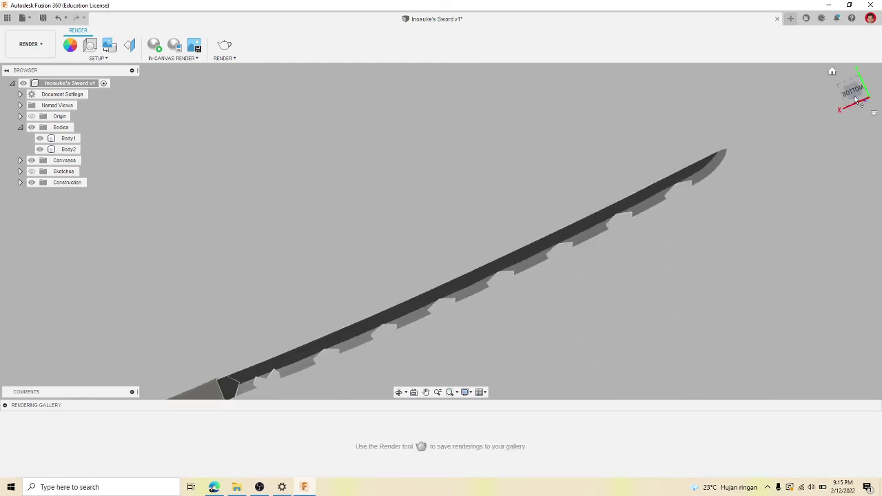
mouse_move(854, 100)
mouse_down()
mouse_move(695, 149)
mouse_move(517, 169)
mouse_move(310, 214)
mouse_up()
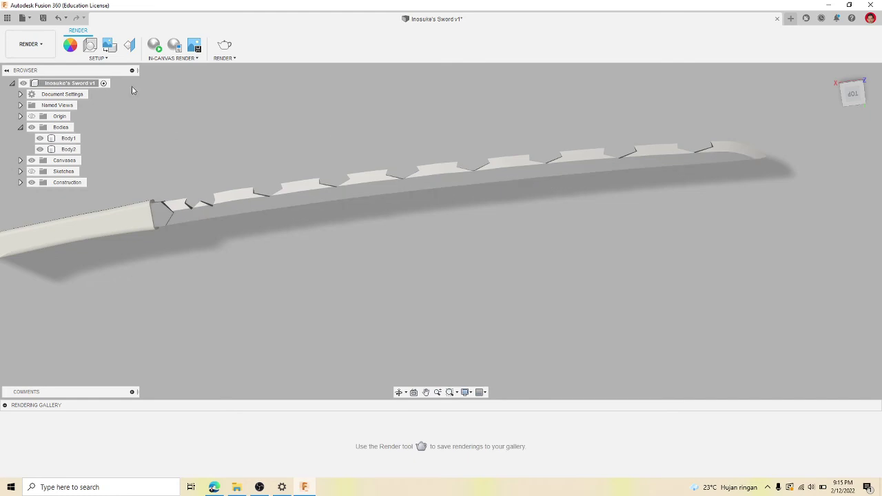
click(30, 45)
click(21, 66)
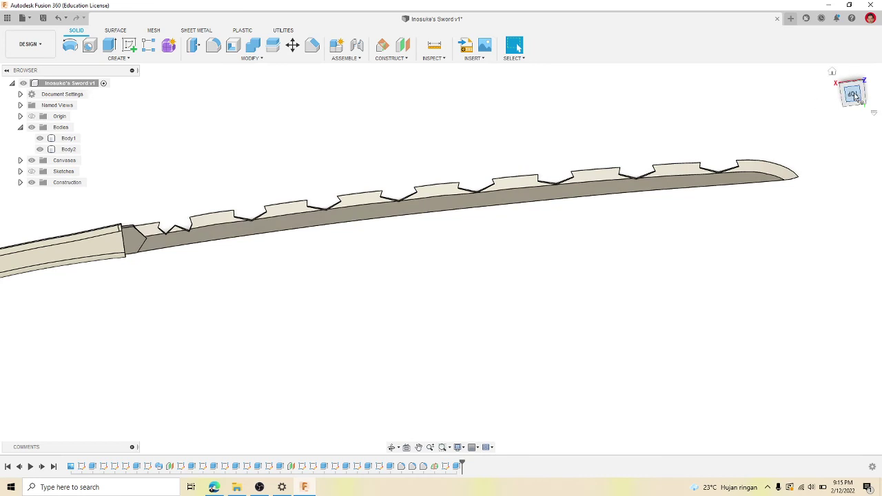
- Open the appearance settings for the blade body, Body2
drag(855, 97, 854, 82)
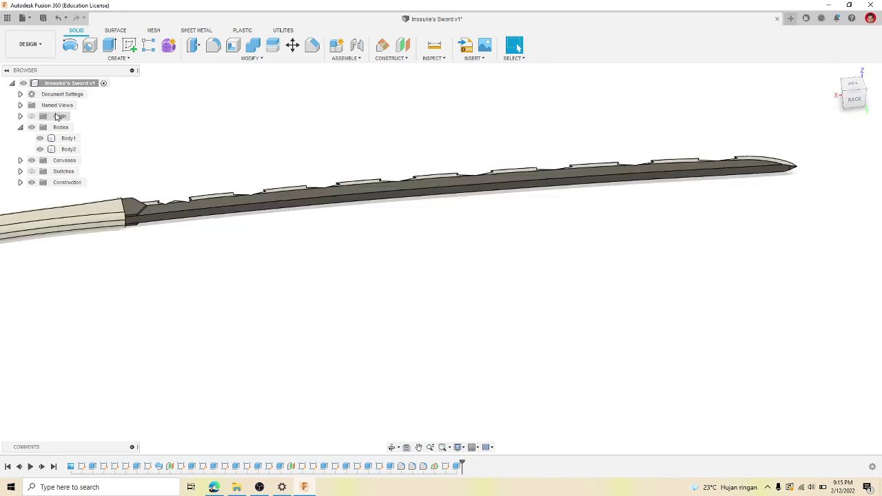
click(68, 149)
right_click(64, 150)
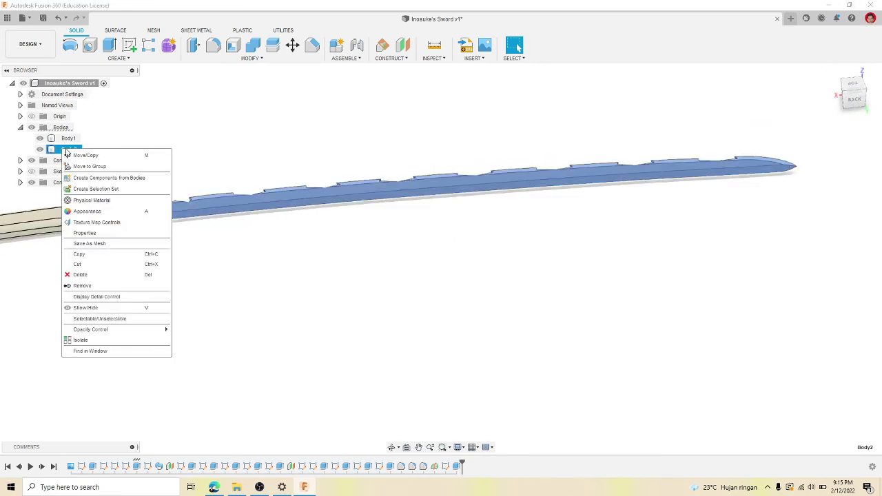
click(86, 211)
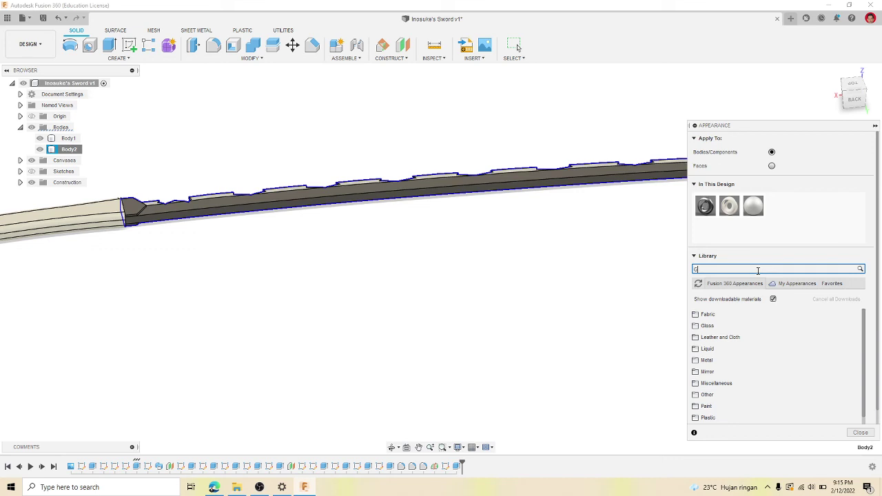
- Switch to Microsoft Edge, examine the blade colours in the Inosuke sword reference images, and return to Fusion 360
click(214, 487)
scroll(334, 321, up, 2)
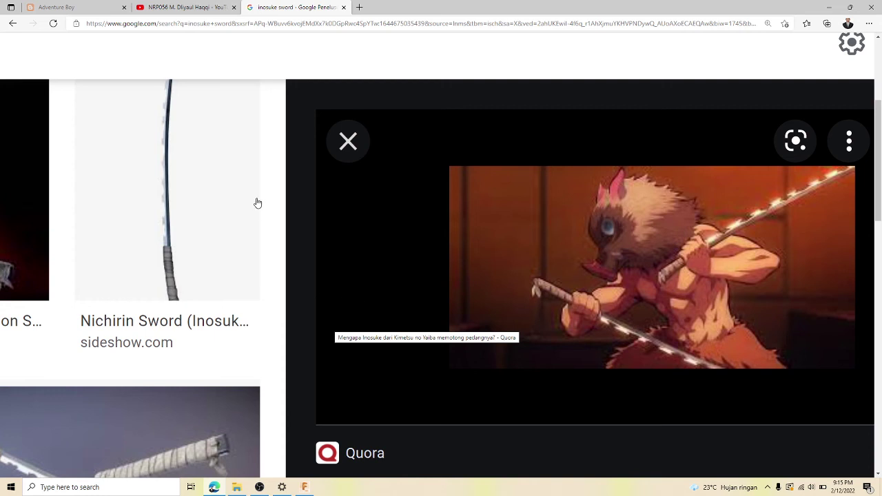
scroll(321, 226, up, 1)
ctrl+scroll(435, 271, down, 1)
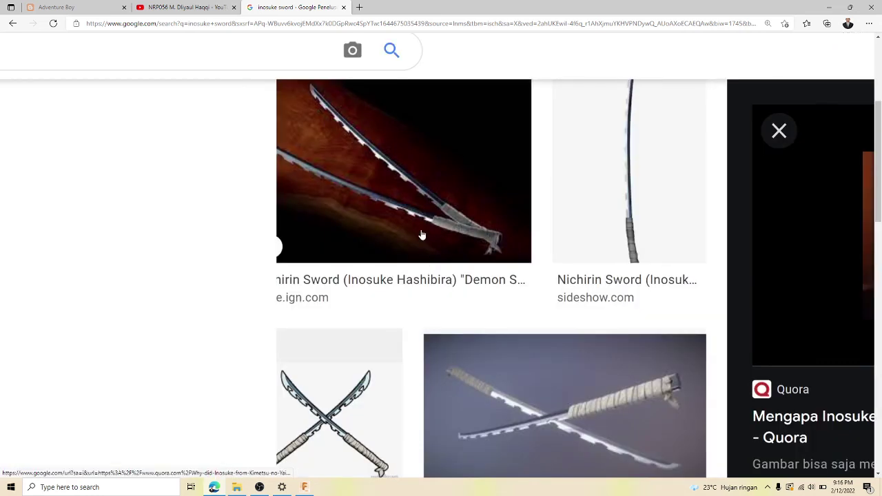
ctrl+scroll(542, 248, down, 1)
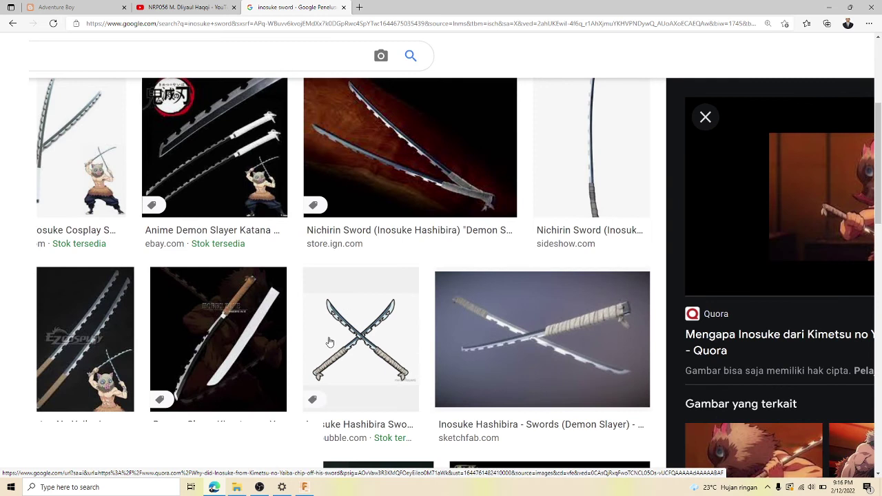
click(309, 489)
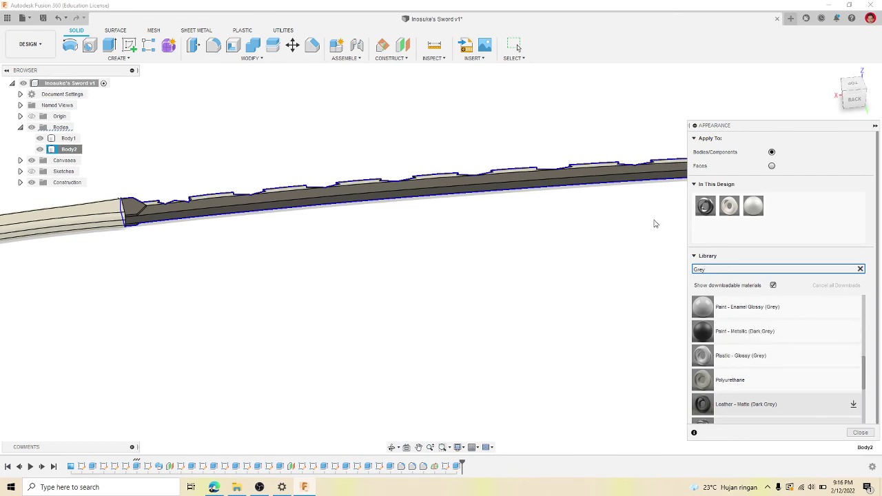
- Try to apply Paint - Metallic (Dark Grey) to the flat side faces of Body2 with application limited to faces, and close the appearance settings
click(318, 207)
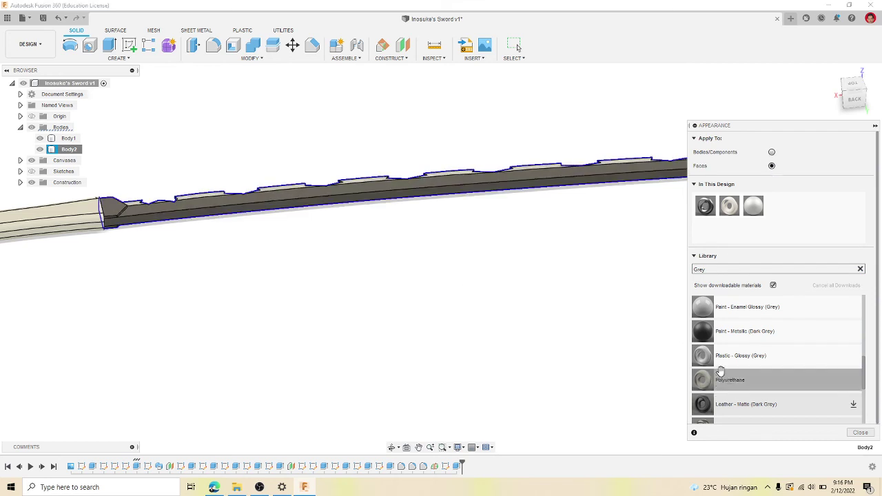
mouse_move(742, 339)
mouse_down()
mouse_move(590, 245)
mouse_move(568, 183)
mouse_move(558, 248)
mouse_up()
drag(605, 274, 606, 274)
drag(855, 81, 713, 139)
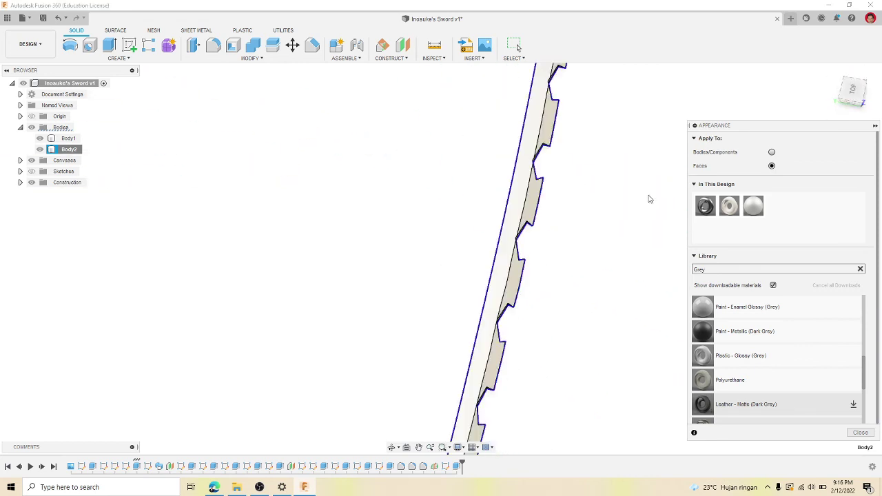
click(532, 192)
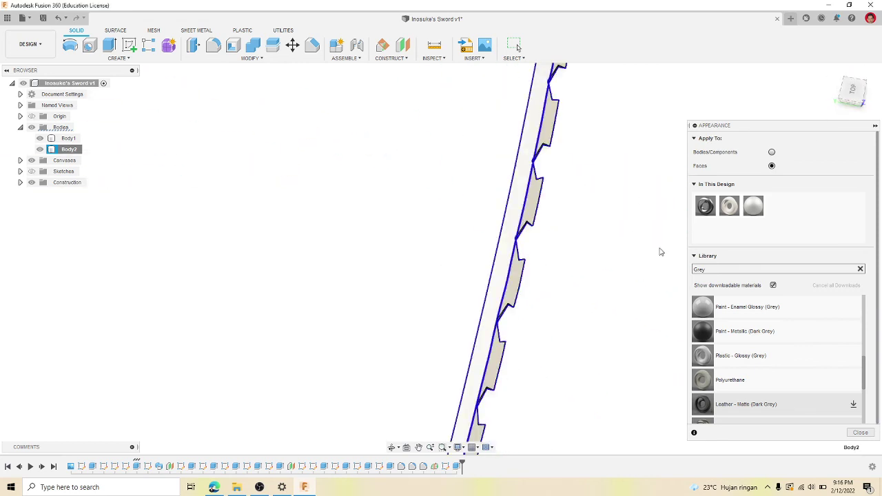
mouse_move(702, 331)
mouse_down()
mouse_move(491, 262)
mouse_move(496, 269)
mouse_move(487, 269)
mouse_up()
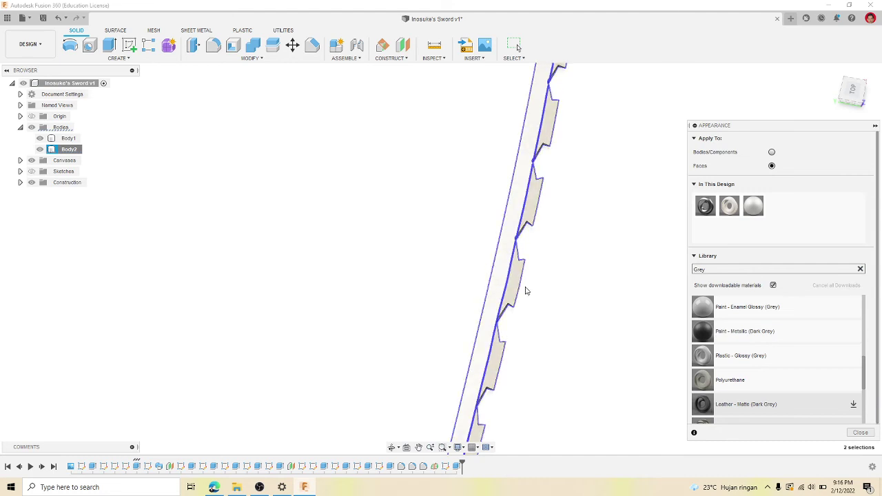
click(853, 89)
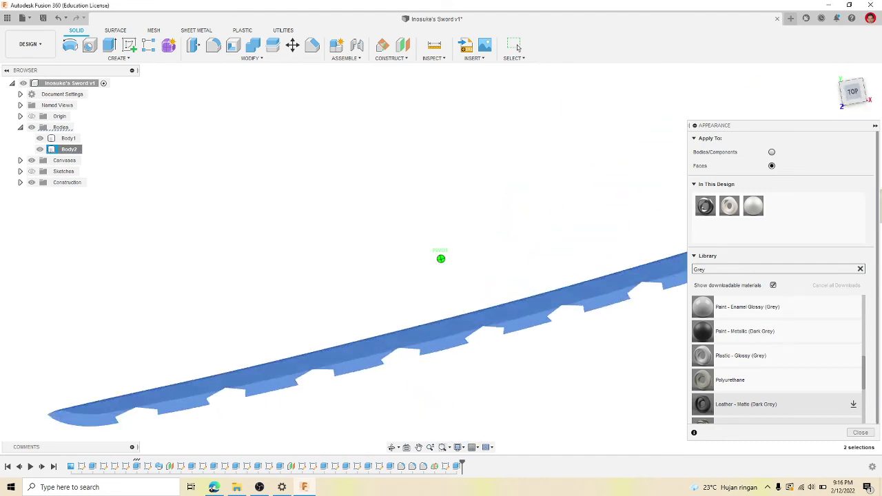
scroll(430, 355, up, 3)
scroll(430, 354, down, 2)
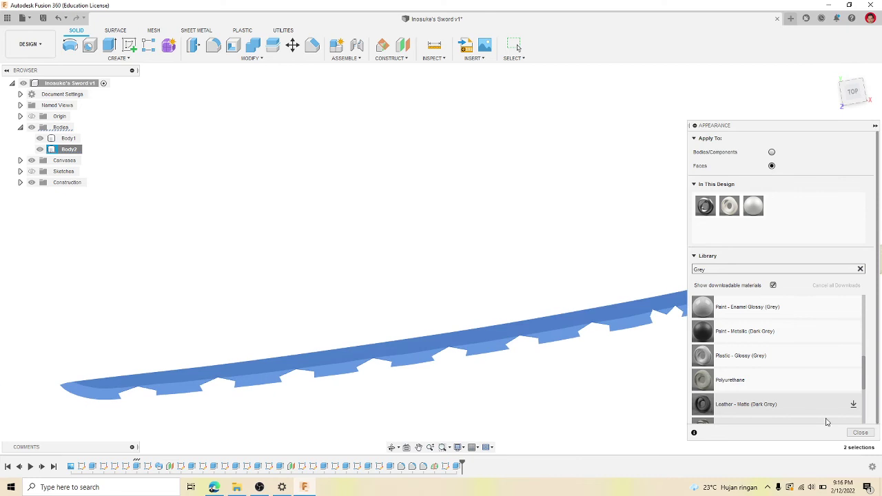
click(859, 432)
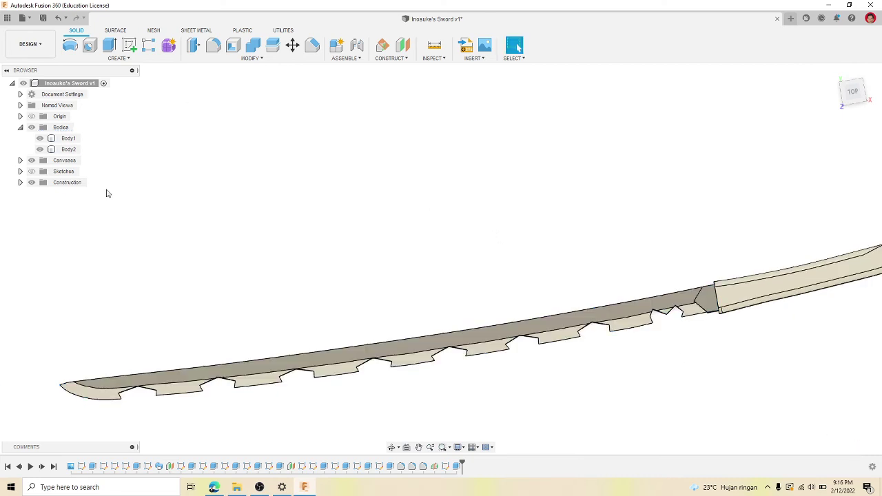
- Reopen Body2's appearance settings, search the library for "grey", and try dark grey metallic paint and glossy grey plastic on the blade before closing
right_click(71, 149)
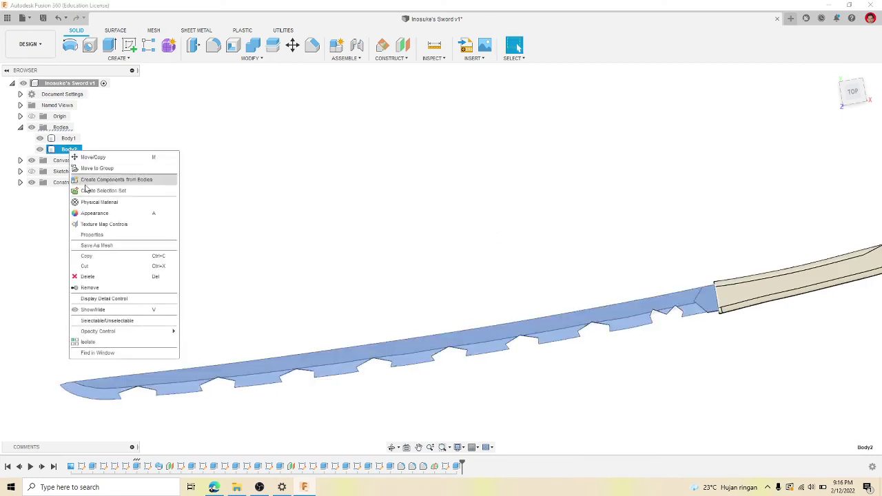
click(94, 213)
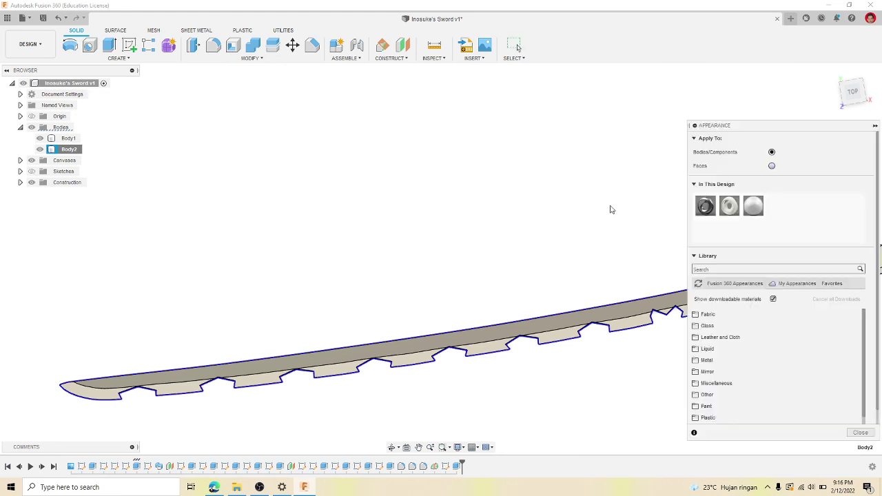
click(730, 270)
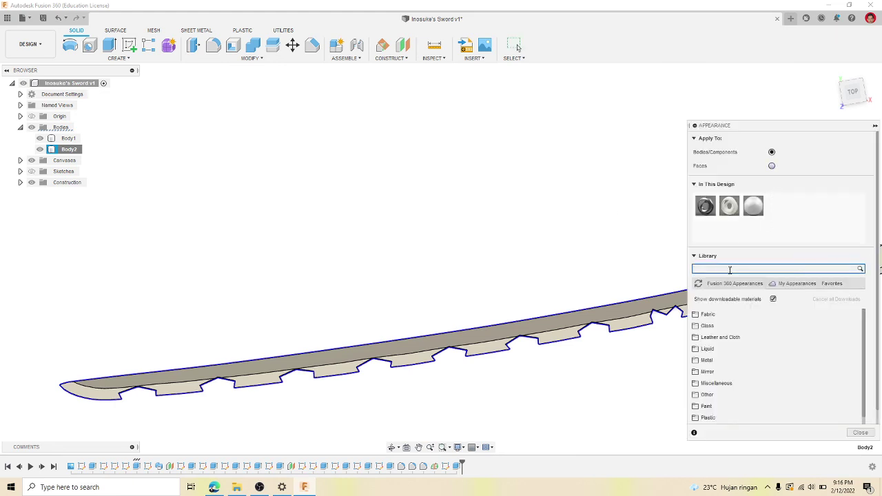
text(grey)
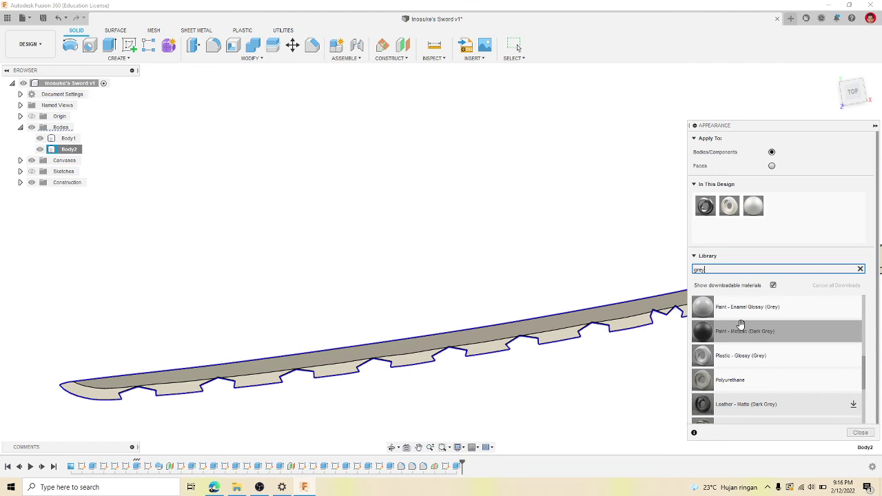
mouse_move(740, 335)
mouse_down()
mouse_move(601, 303)
mouse_move(643, 375)
mouse_up()
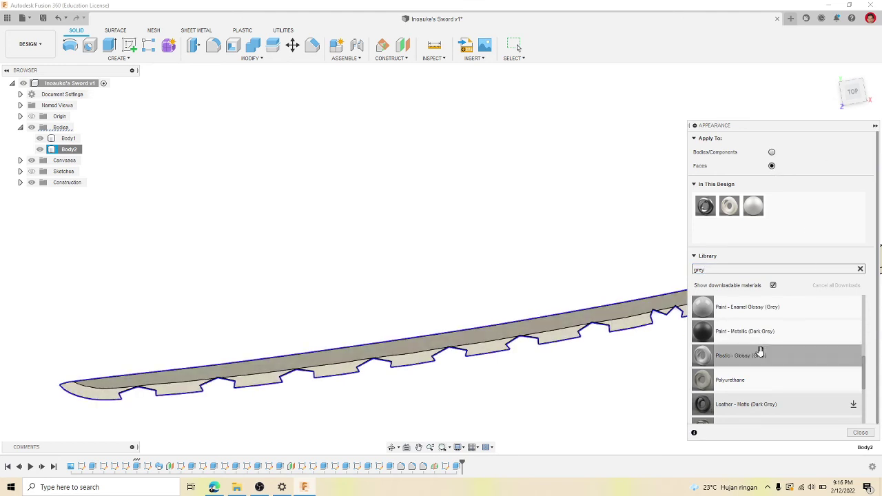
drag(732, 351, 623, 310)
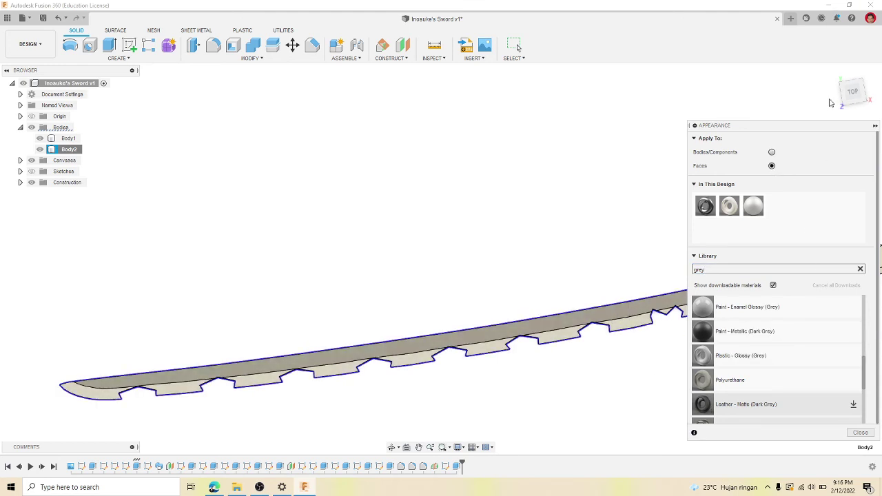
mouse_move(850, 95)
mouse_down()
mouse_move(851, 72)
mouse_move(865, 56)
mouse_move(845, 94)
mouse_up()
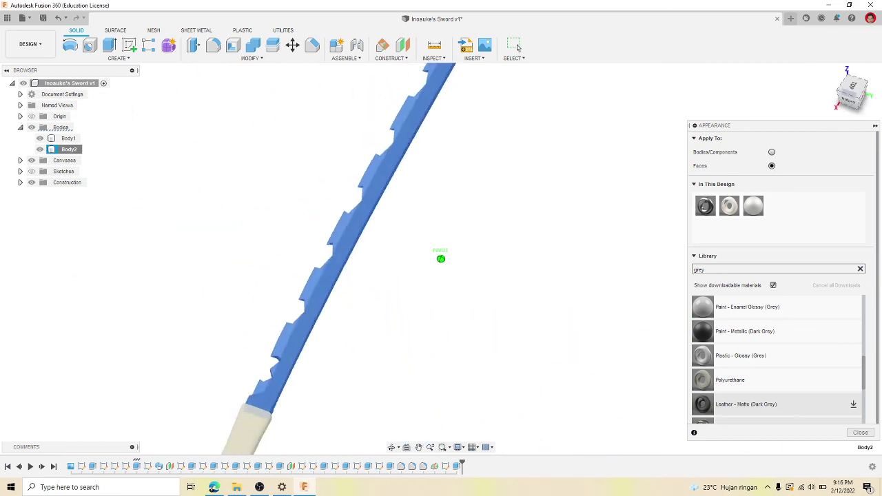
shift+middle_drag(551, 258, 553, 247)
shift+middle_drag(456, 285, 386, 227)
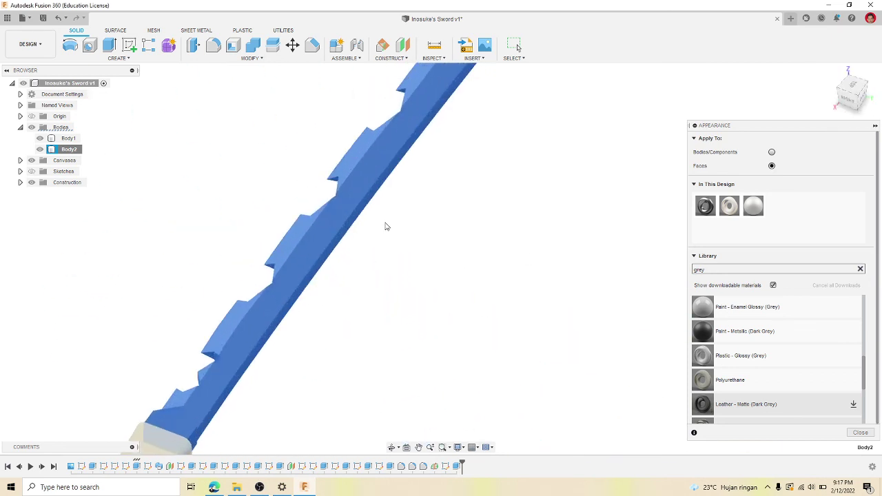
key(Escape)
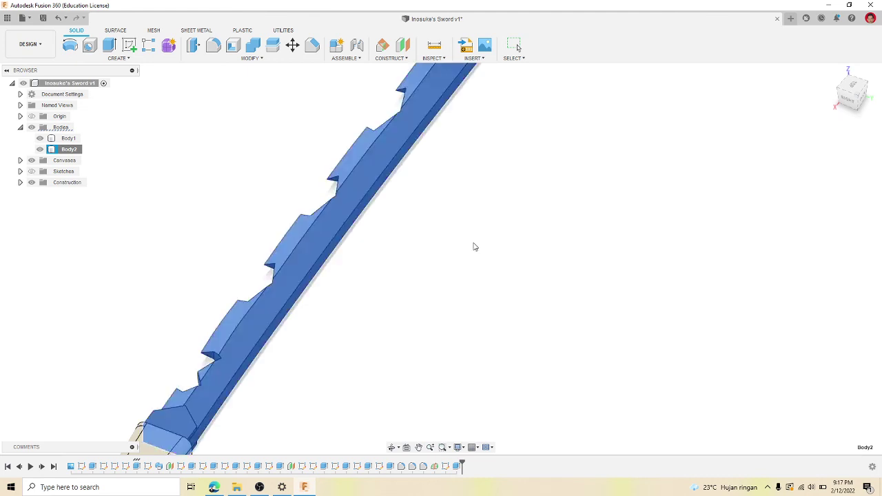
- Search the appearance library for "grey" and apply Paint - Metallic (Dark Grey) to the long flat side face of the blade
right_click(358, 198)
click(363, 167)
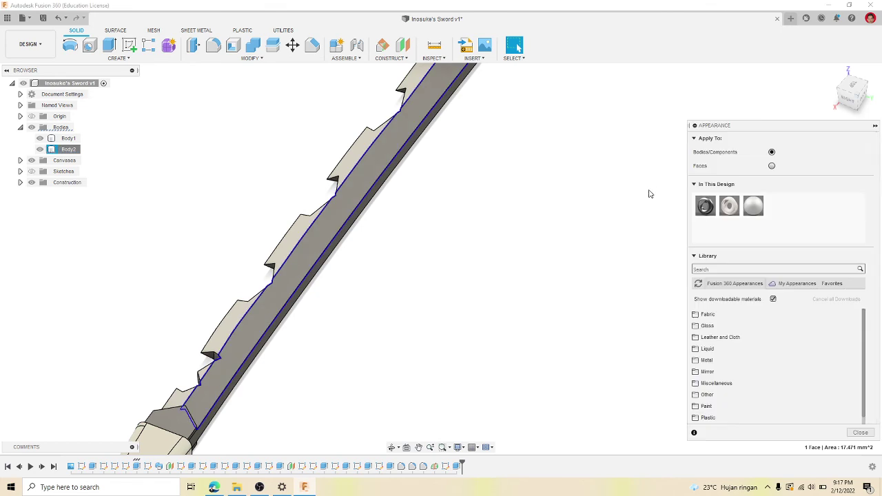
click(731, 268)
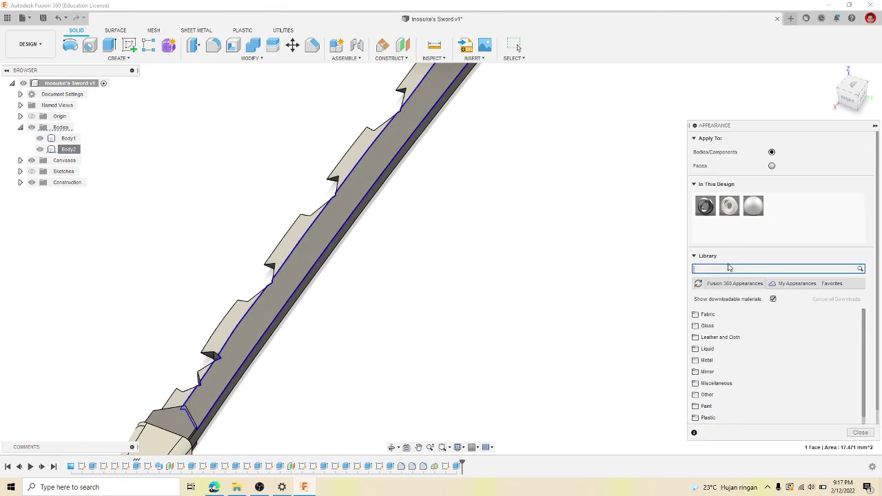
text(grey)
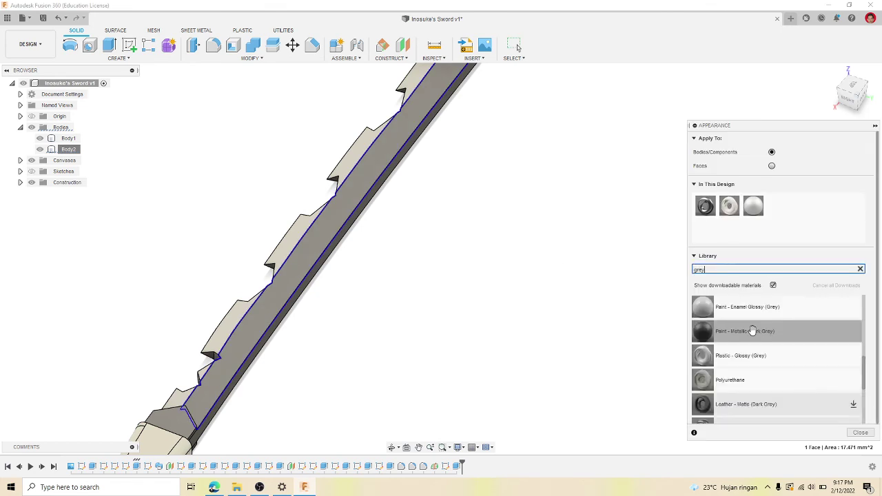
mouse_move(751, 331)
mouse_down()
mouse_move(413, 289)
mouse_move(318, 233)
mouse_up()
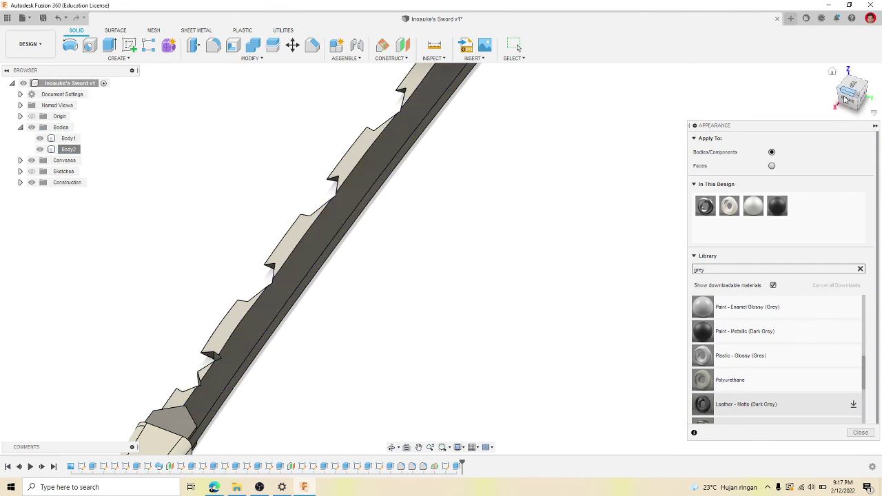
- Check the painted blade faces from below and switch to the Render workspace
drag(850, 98, 855, 43)
mouse_move(344, 221)
shift+middle_down()
mouse_move(456, 178)
mouse_move(464, 166)
shift+middle_up()
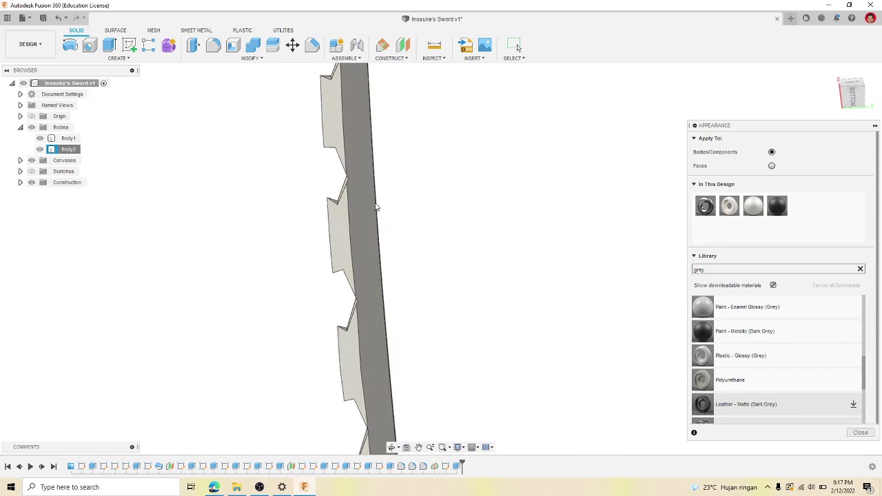
mouse_move(853, 96)
mouse_down()
mouse_move(830, 87)
mouse_move(851, 80)
mouse_move(855, 67)
mouse_move(866, 87)
mouse_up()
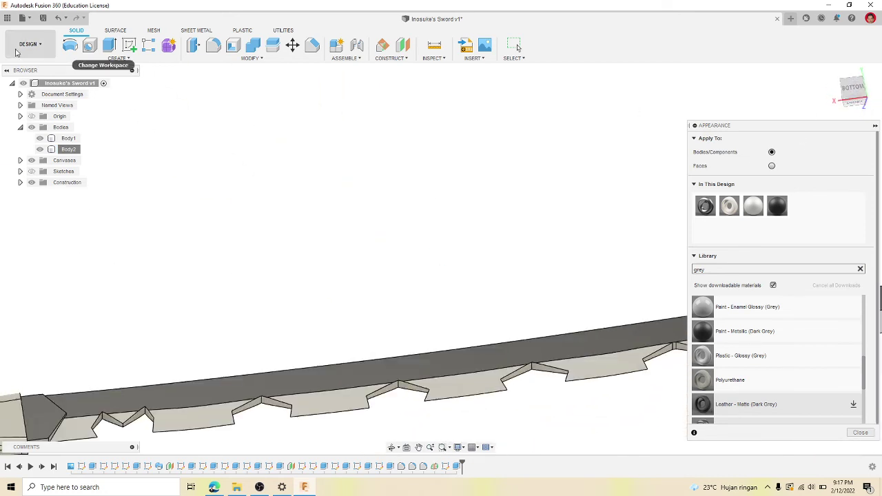
click(28, 44)
click(25, 94)
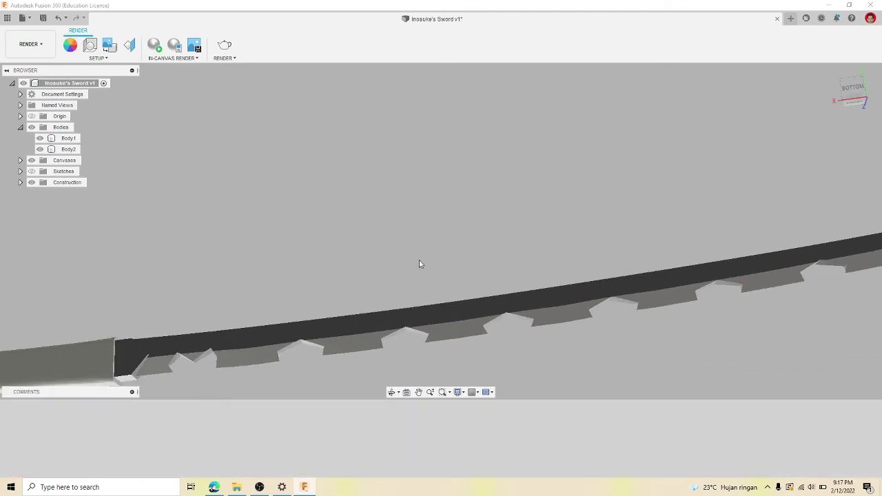
- Examine the rendered sword from both sides, comparing the dark grey blade faces with the toothed cutting edge and handle
scroll(442, 247, down, 3)
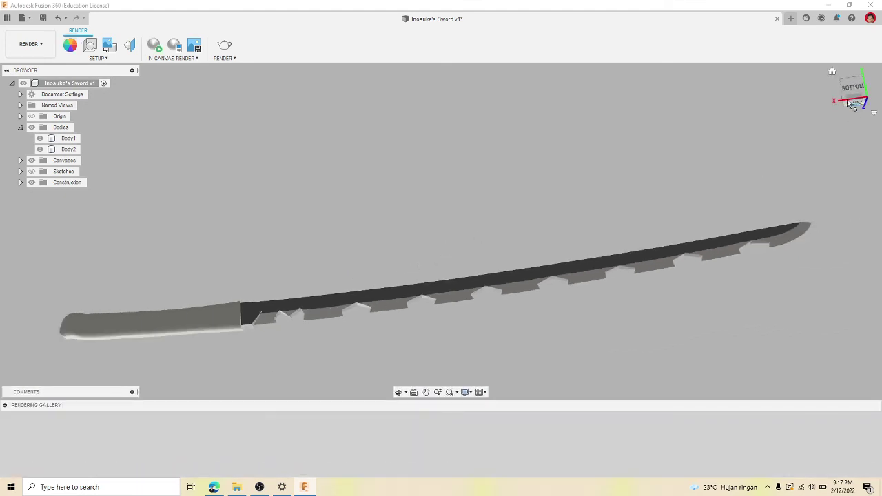
mouse_move(852, 103)
mouse_down()
mouse_move(867, 169)
mouse_move(865, 158)
mouse_up()
scroll(347, 207, down, 4)
scroll(504, 133, up, 3)
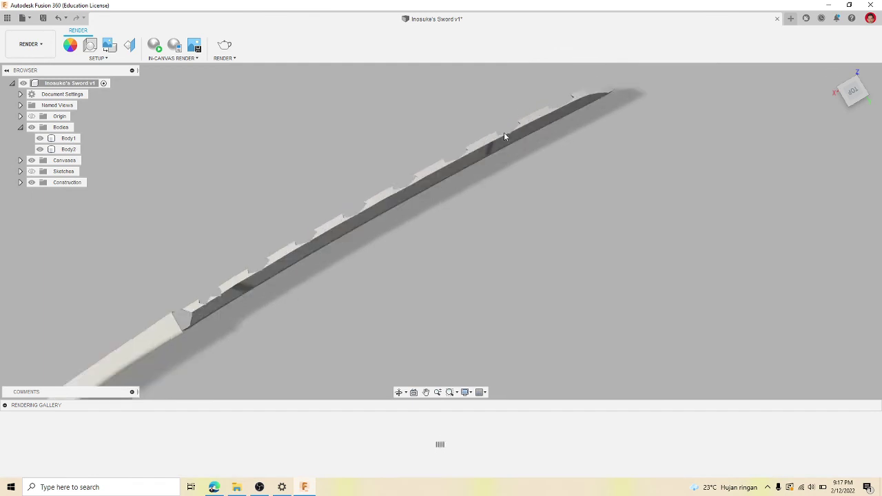
click(504, 132)
scroll(494, 152, up, 2)
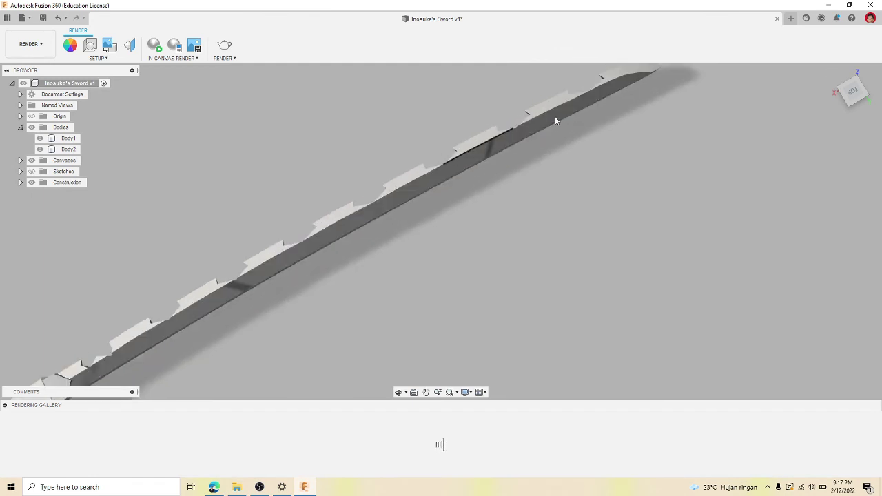
click(650, 103)
scroll(653, 106, down, 4)
mouse_move(857, 108)
mouse_down()
mouse_move(849, 96)
mouse_move(811, 160)
mouse_up()
scroll(428, 323, up, 4)
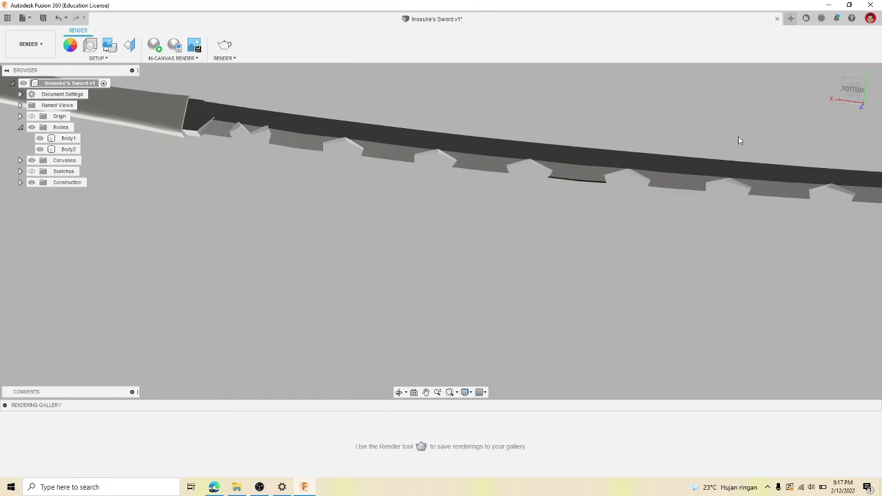
mouse_move(855, 99)
mouse_down()
mouse_move(855, 193)
mouse_move(876, 241)
mouse_move(765, 275)
mouse_move(685, 321)
mouse_up()
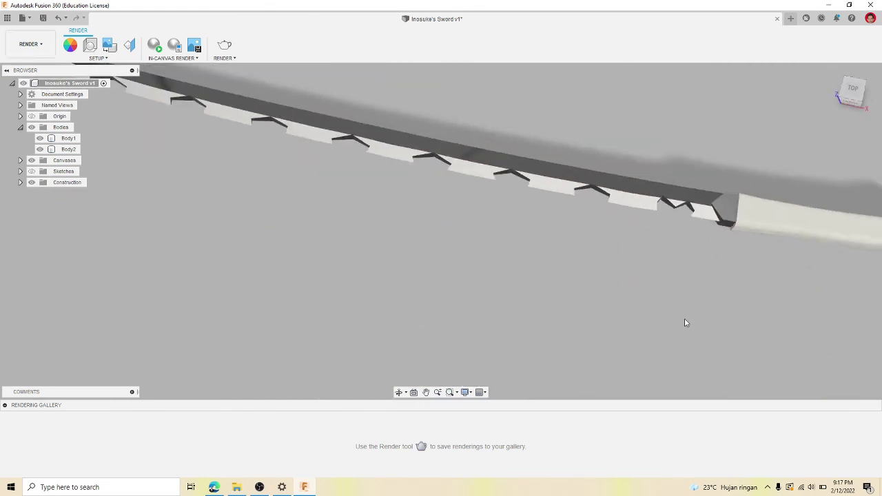
scroll(685, 319, down, 3)
scroll(699, 212, up, 2)
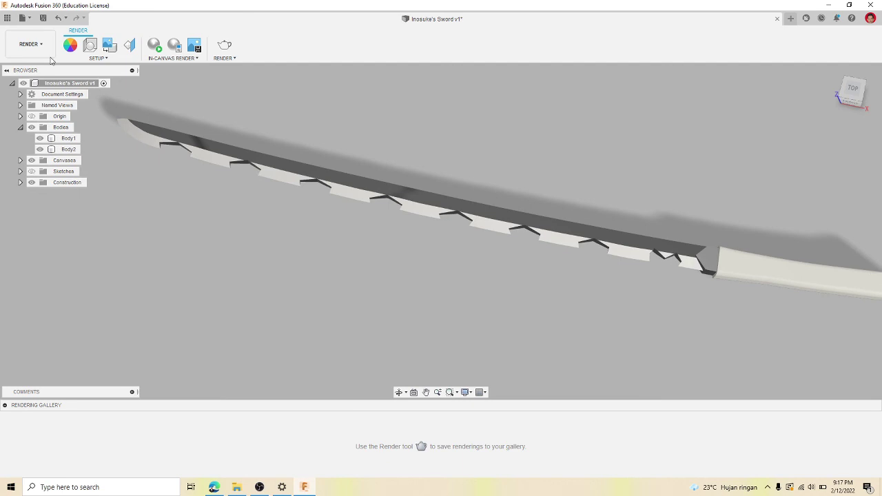
click(29, 44)
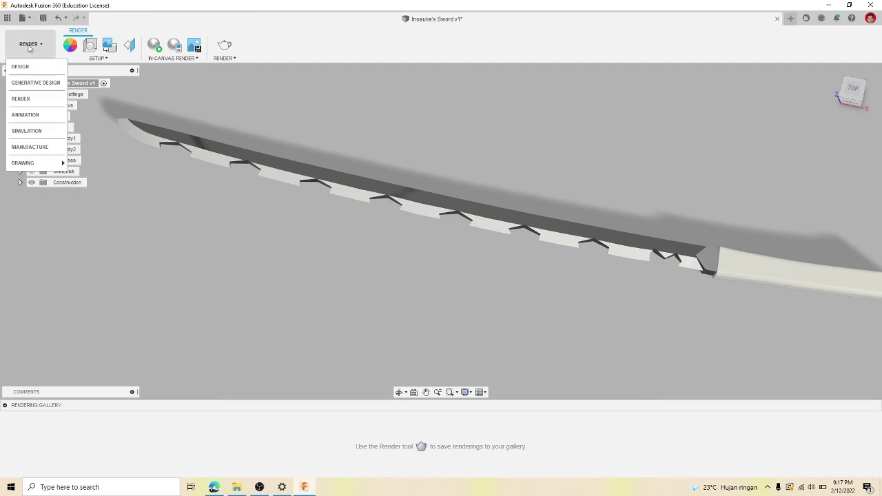
click(34, 83)
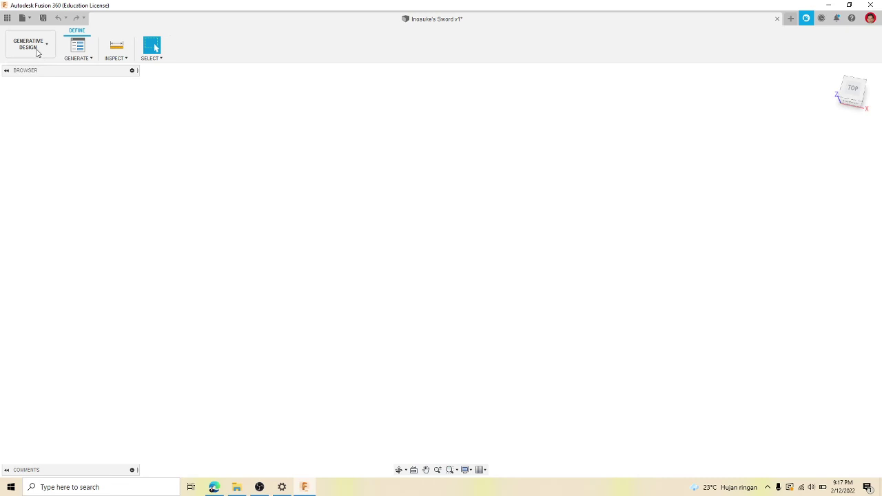
click(38, 52)
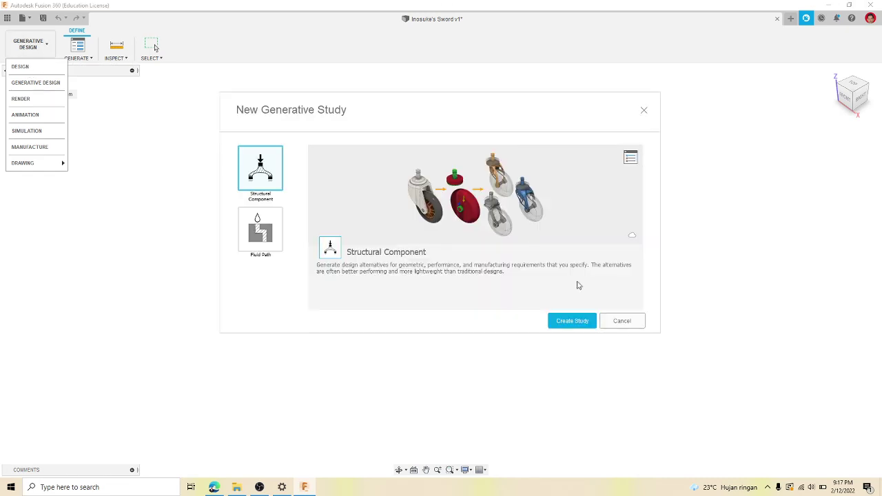
click(619, 323)
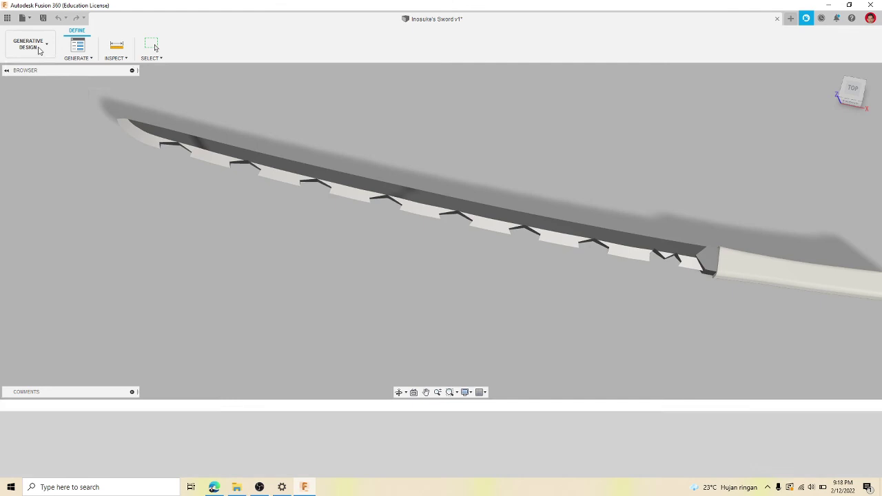
click(39, 49)
click(39, 49)
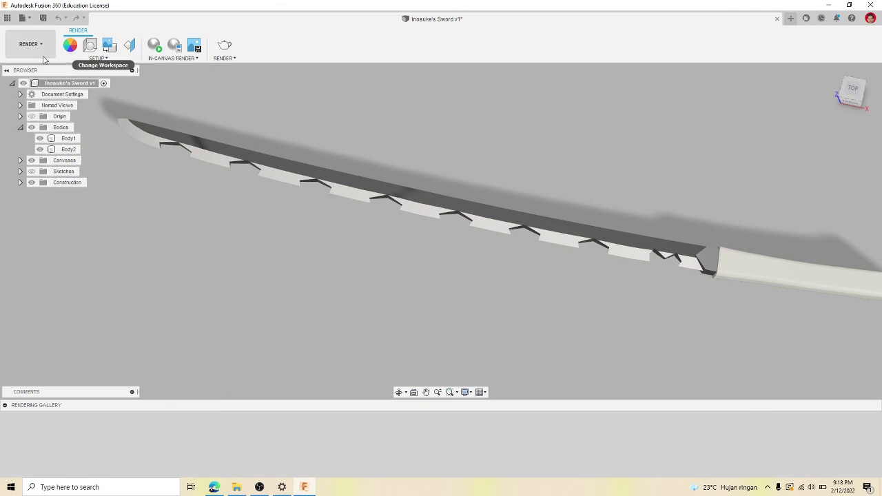
- Return to the Design workspace, search the appearance library for "silver" and apply Silver - Polished to the blade collar's flat pentagonal face
click(42, 47)
click(38, 65)
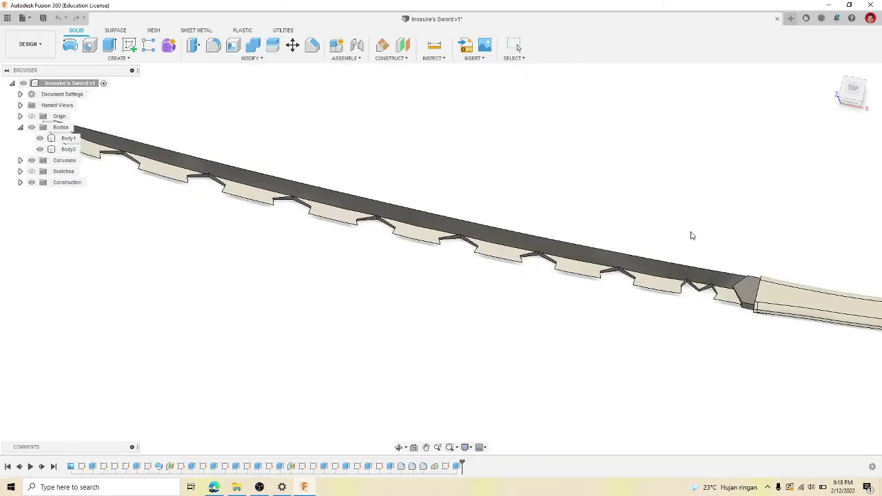
drag(854, 98, 790, 177)
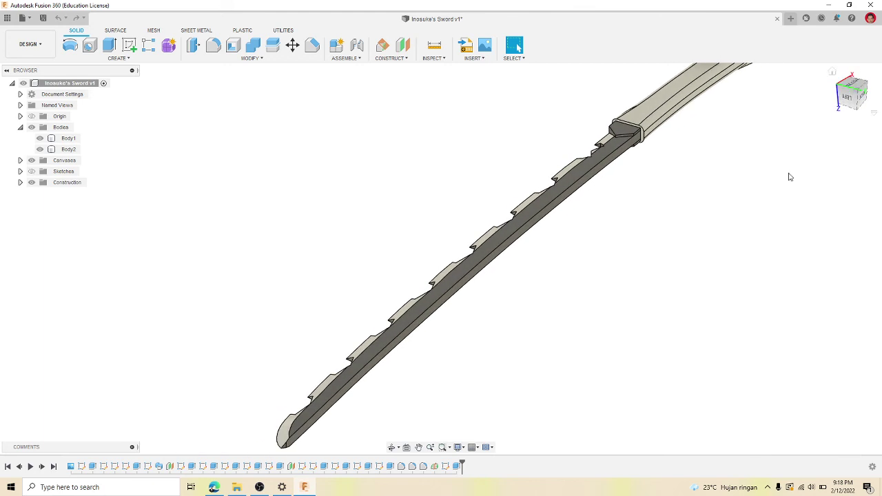
scroll(337, 398, down, 2)
scroll(520, 243, up, 5)
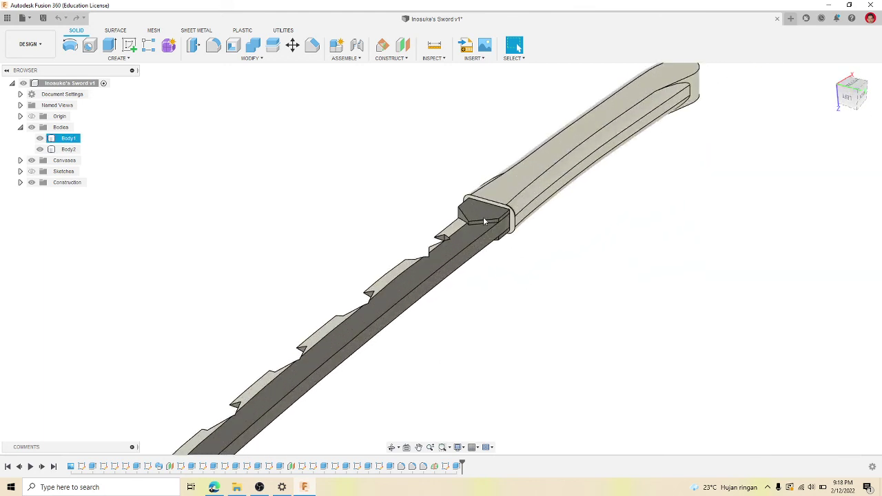
scroll(469, 206, up, 2)
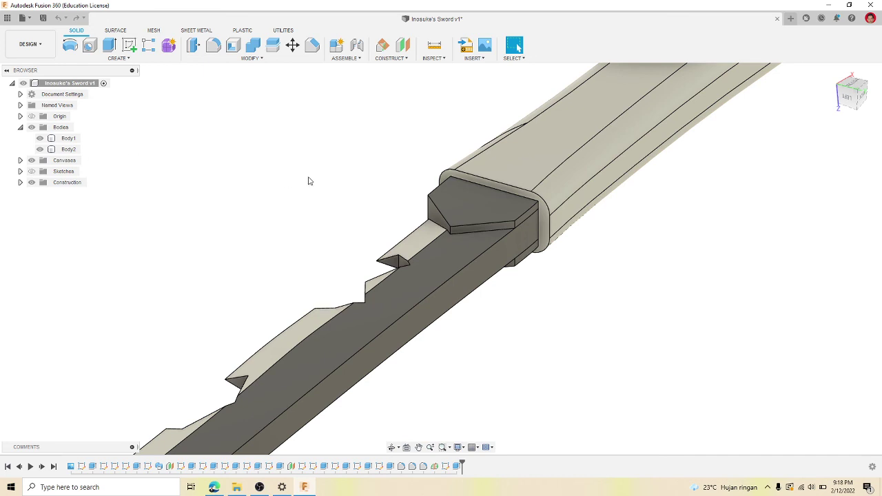
click(482, 200)
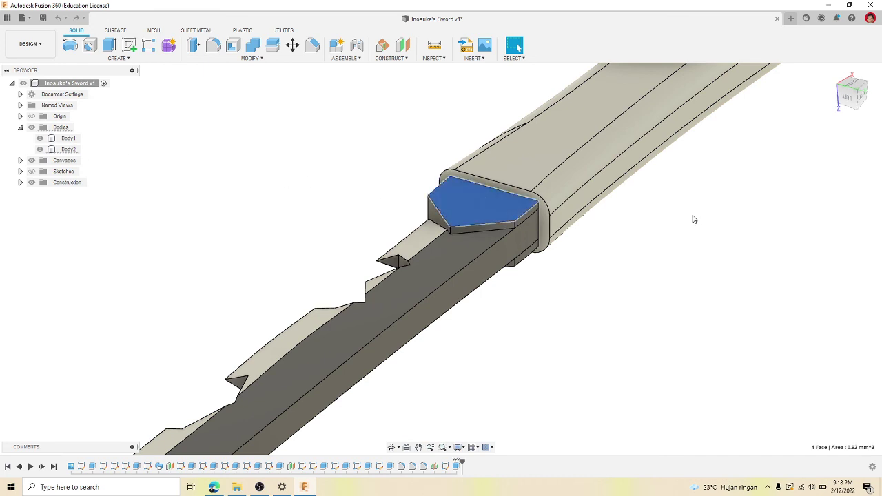
key(a)
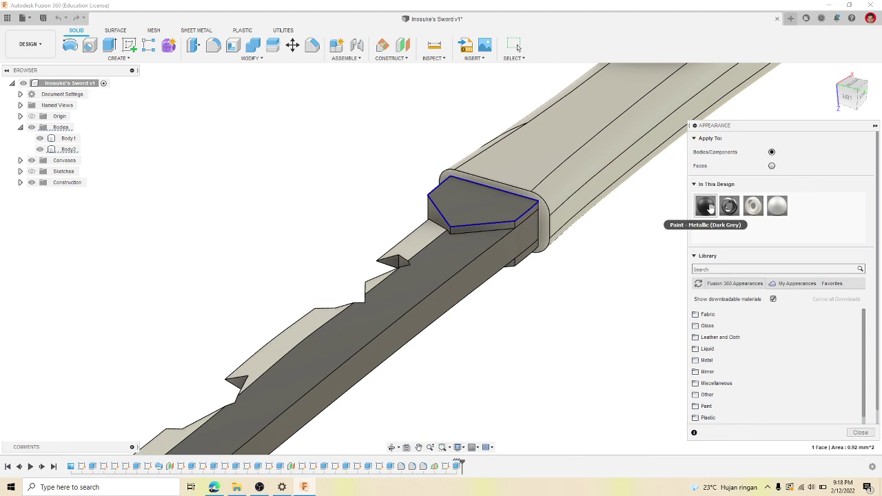
click(726, 268)
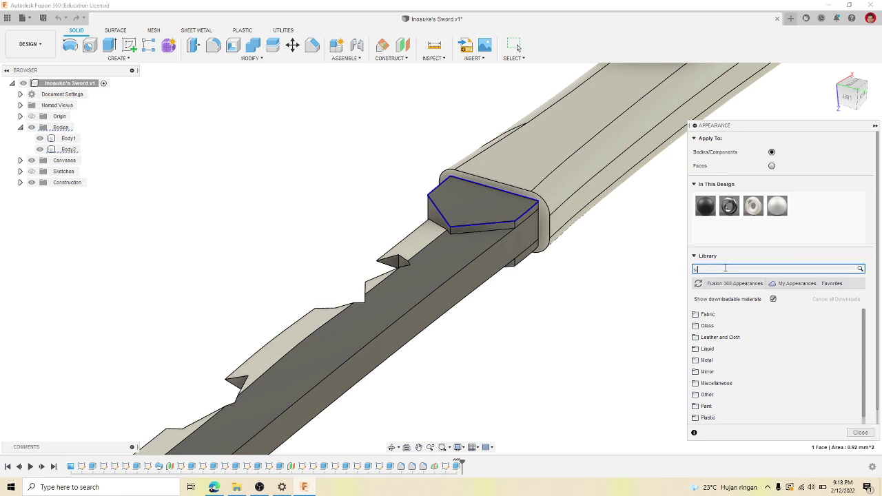
text(silver)
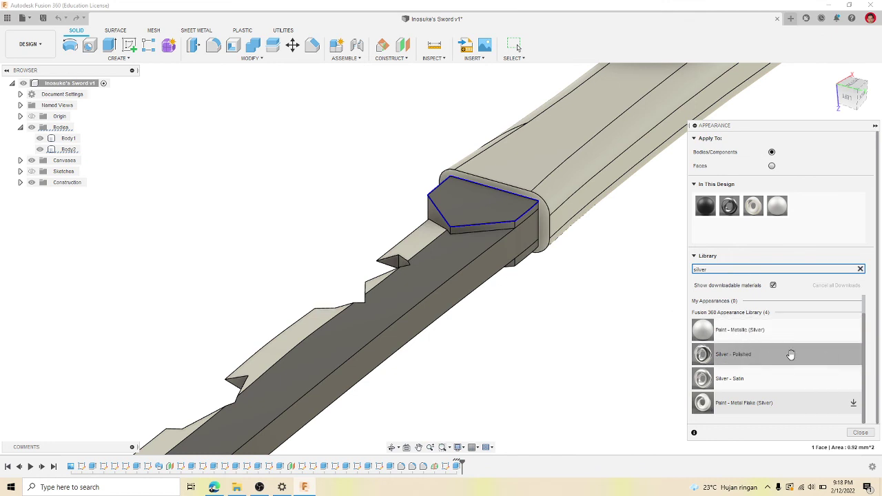
drag(797, 361, 482, 202)
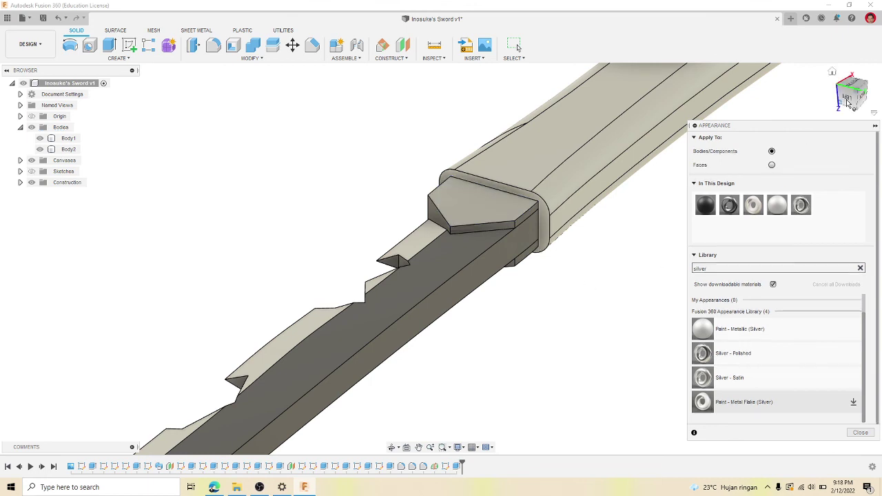
- Apply Silver - Polished to the narrow, long rim face of the collar bordering the dark grey blade side
mouse_move(848, 104)
mouse_down()
mouse_move(842, 92)
mouse_move(848, 104)
mouse_up()
scroll(637, 297, up, 3)
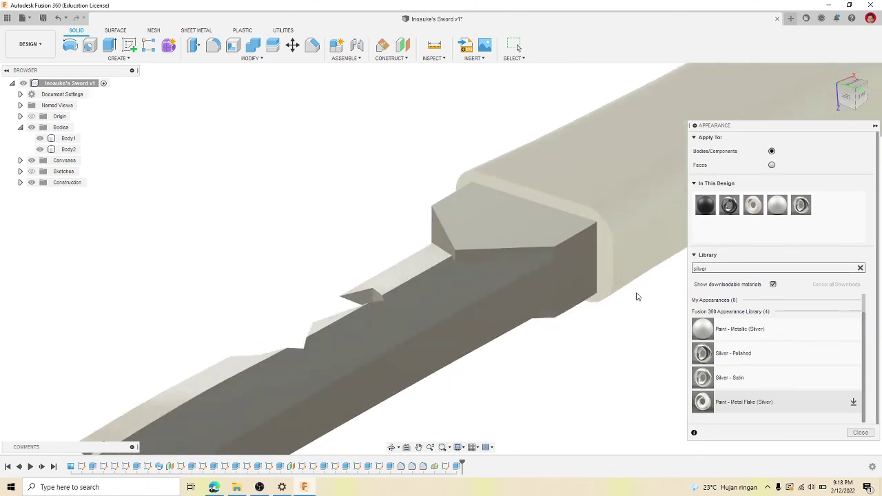
mouse_move(777, 356)
mouse_down()
mouse_move(569, 257)
mouse_move(565, 236)
mouse_move(629, 386)
mouse_move(586, 341)
mouse_move(617, 383)
mouse_up()
drag(717, 352, 524, 251)
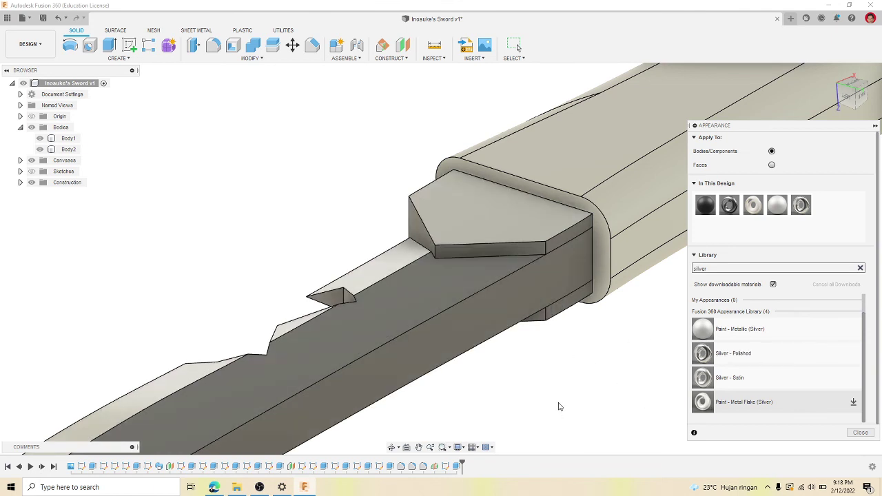
click(535, 249)
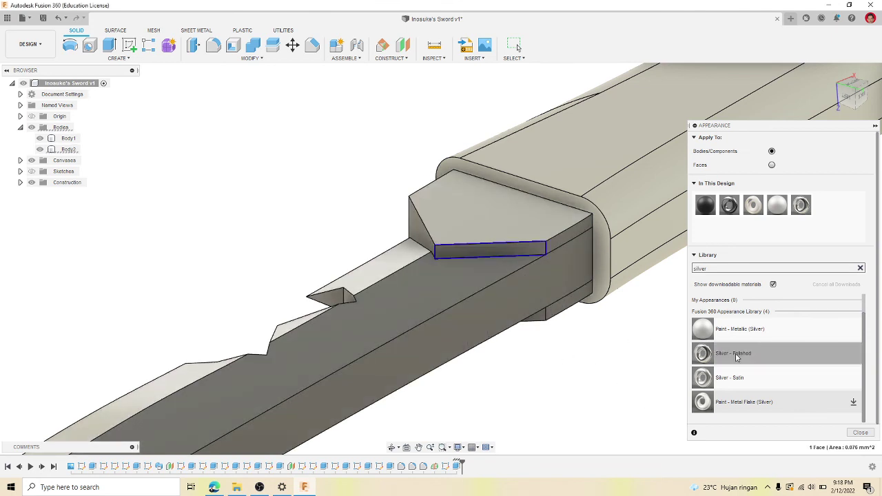
drag(661, 326, 520, 246)
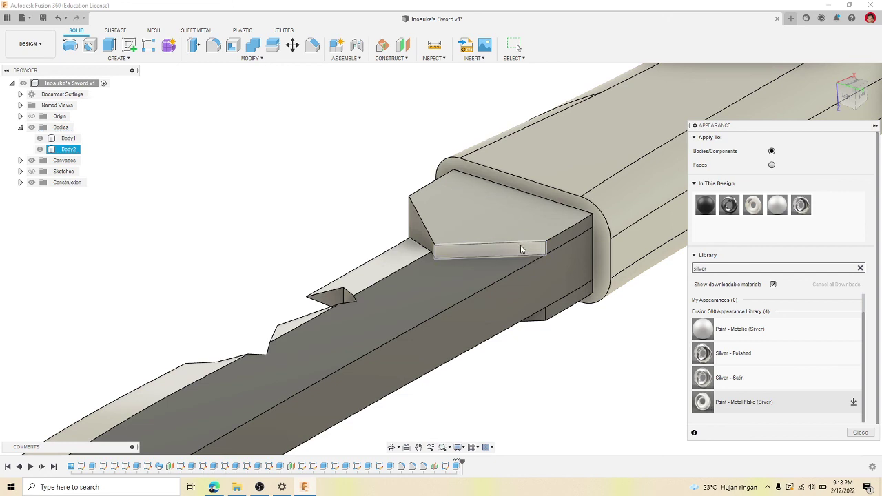
- Apply the polished silver appearance to the collar's short rim face beside the handle and its angled face near the first tooth
mouse_move(734, 339)
mouse_down()
mouse_move(581, 255)
mouse_move(569, 235)
mouse_move(614, 381)
mouse_up()
click(566, 239)
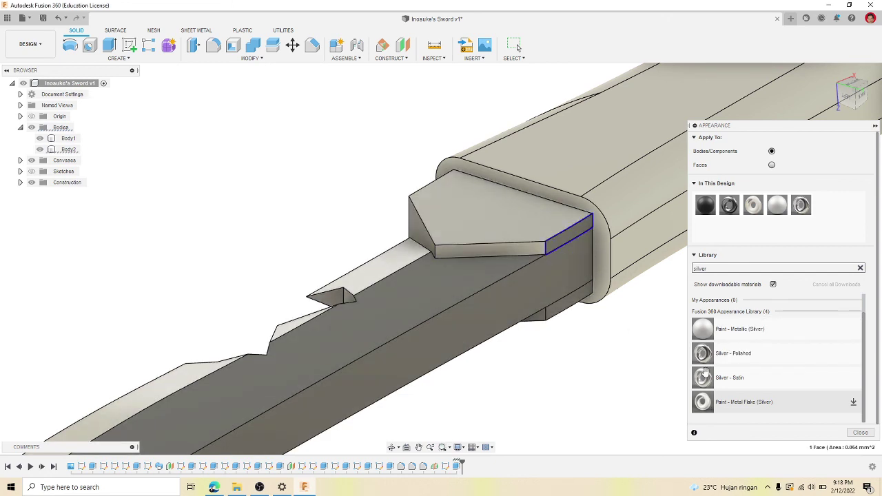
click(749, 380)
drag(750, 382, 574, 232)
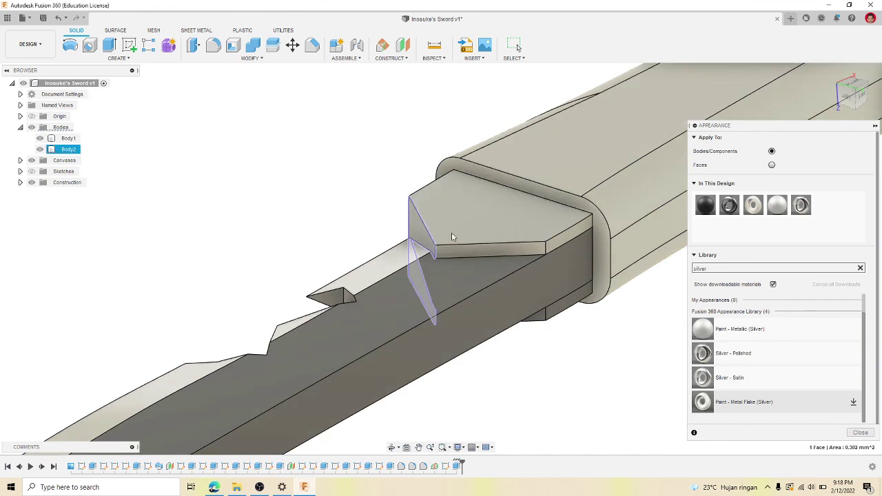
drag(699, 354, 419, 230)
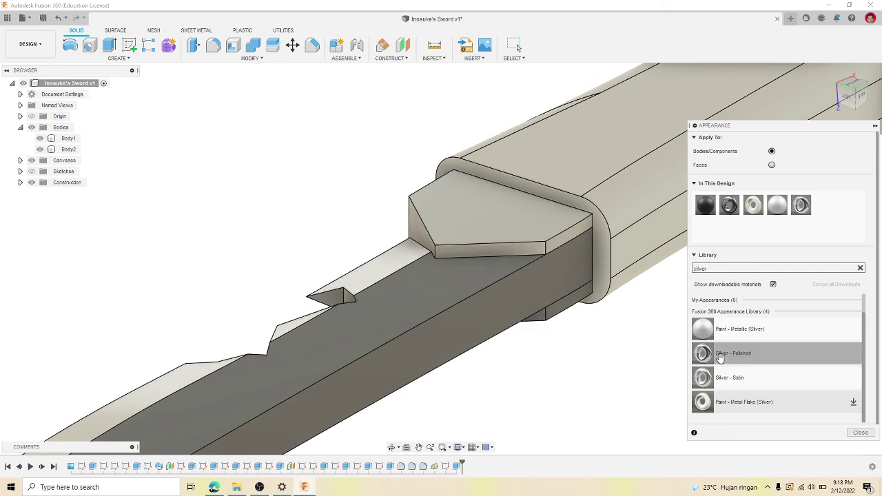
- Apply Silver - Polished to the collar's rectangular face on the cutting-edge side, directly beside the handle
drag(853, 95, 858, 101)
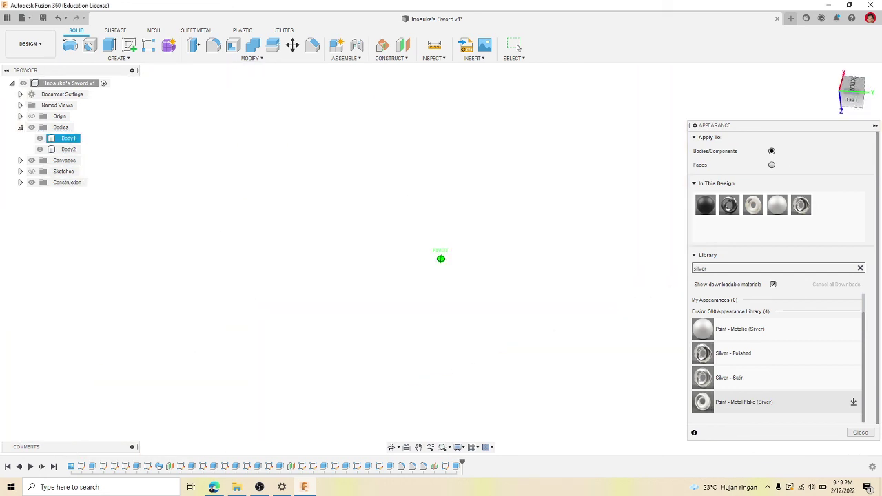
scroll(301, 309, down, 5)
scroll(301, 313, down, 1)
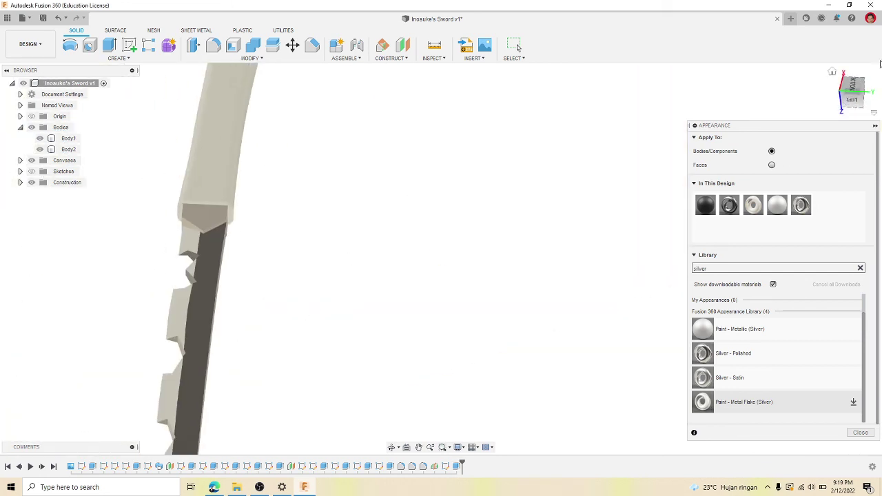
click(853, 86)
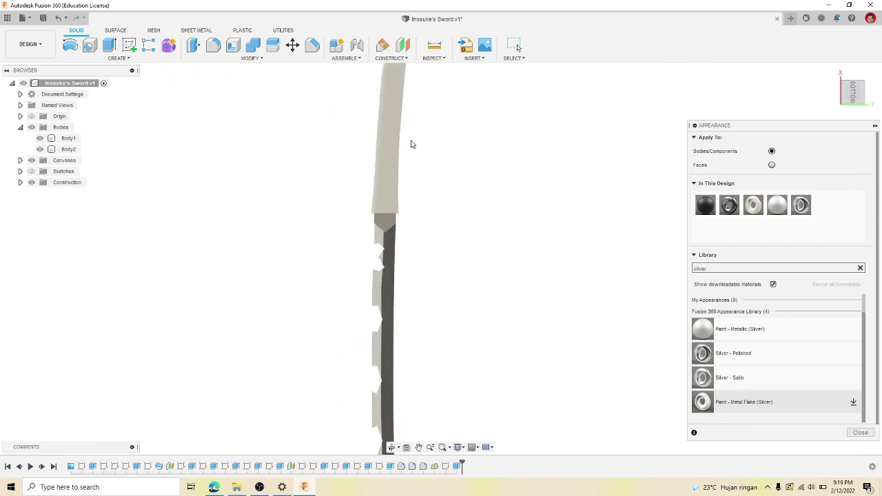
click(846, 100)
scroll(338, 268, up, 4)
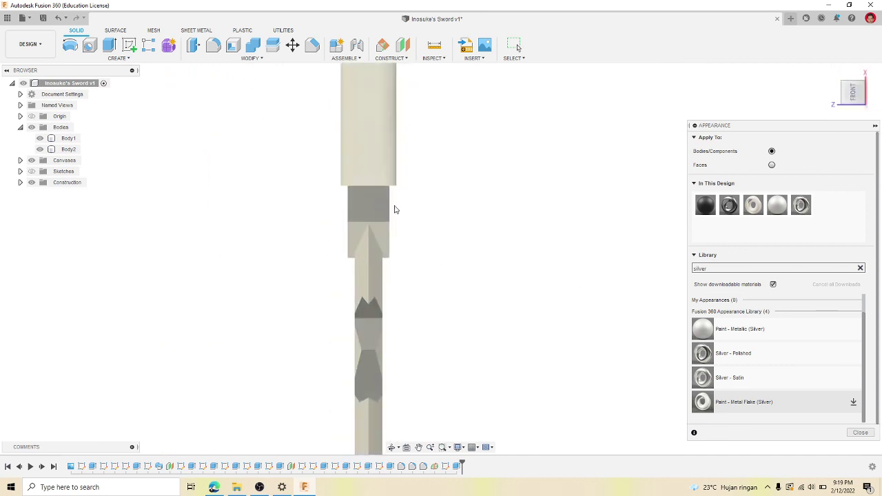
drag(696, 352, 371, 205)
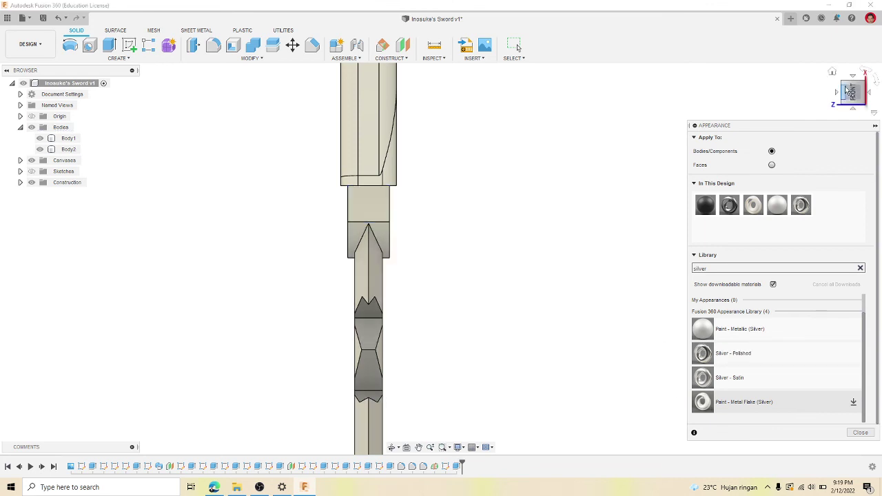
- Apply Silver - Polished to the collar's flat face and adjoining edge face on the opposite side of the blade
drag(852, 94, 852, 72)
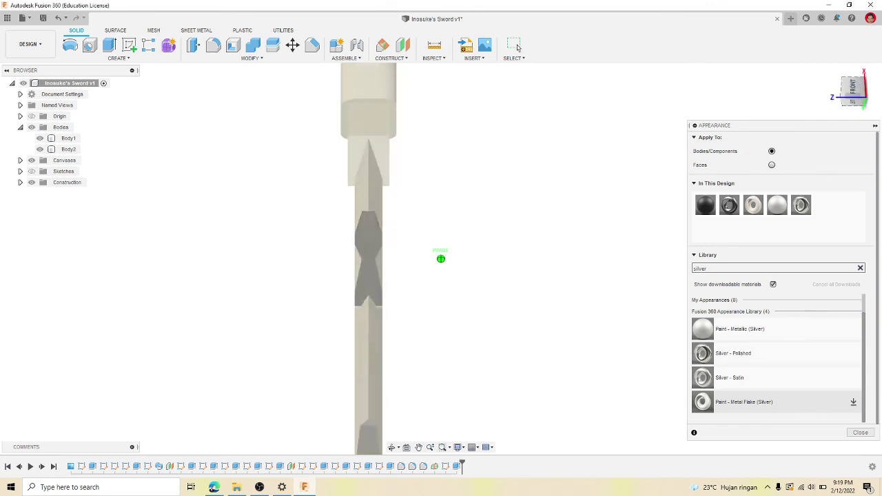
click(844, 101)
click(558, 150)
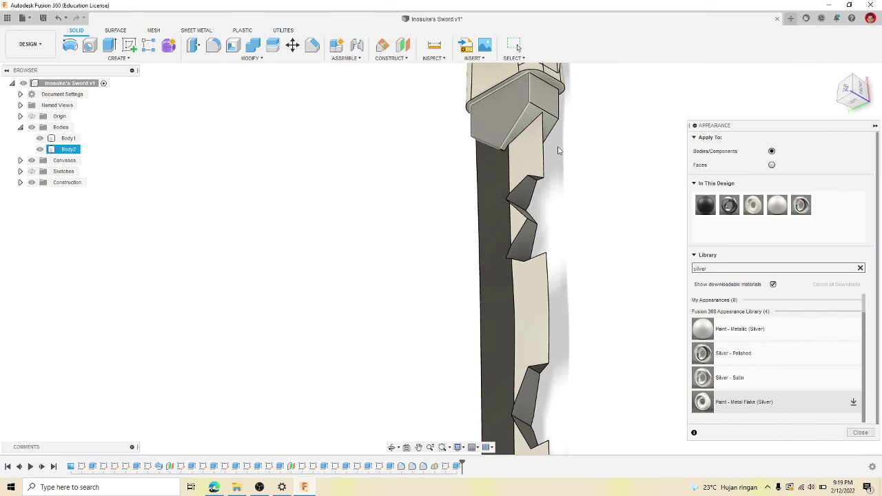
drag(703, 353, 638, 147)
click(511, 101)
drag(730, 372, 489, 123)
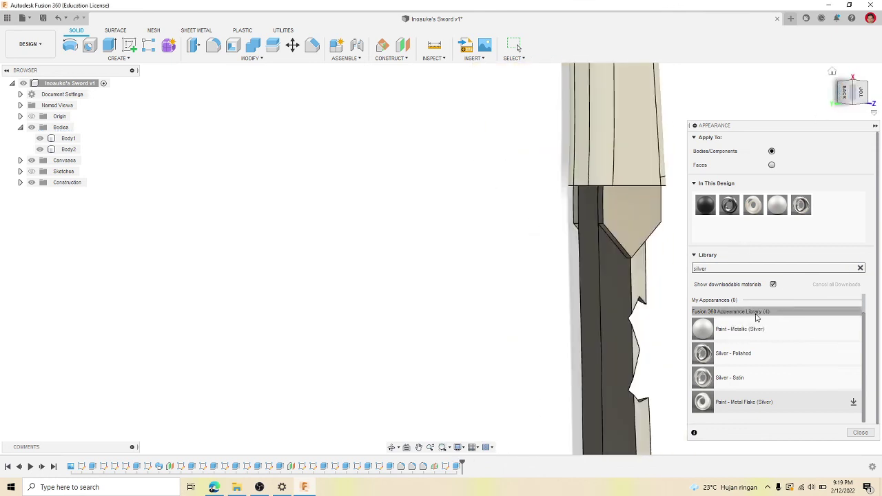
mouse_move(748, 339)
mouse_down()
mouse_move(604, 211)
mouse_move(753, 76)
mouse_up()
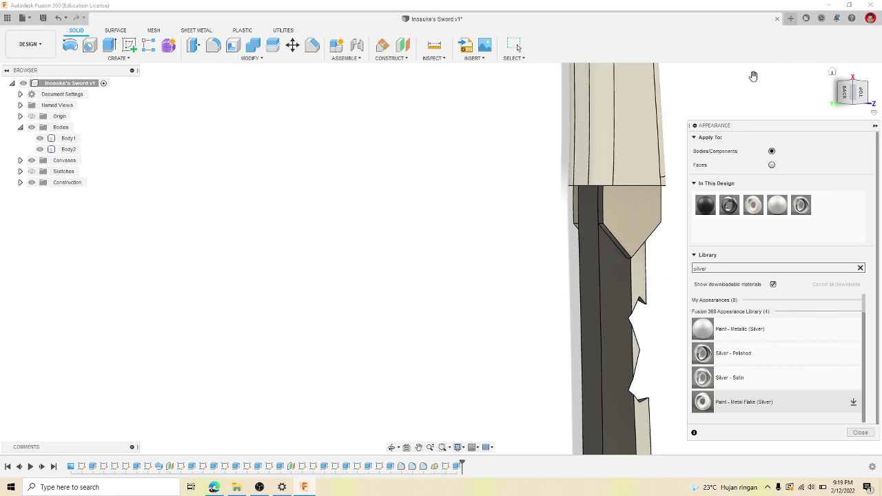
- Apply Silver - Polished to the collar's long angled rim face bordering the dark grey blade side, near the spine
mouse_move(848, 99)
mouse_down()
mouse_move(861, 81)
mouse_move(850, 87)
mouse_up()
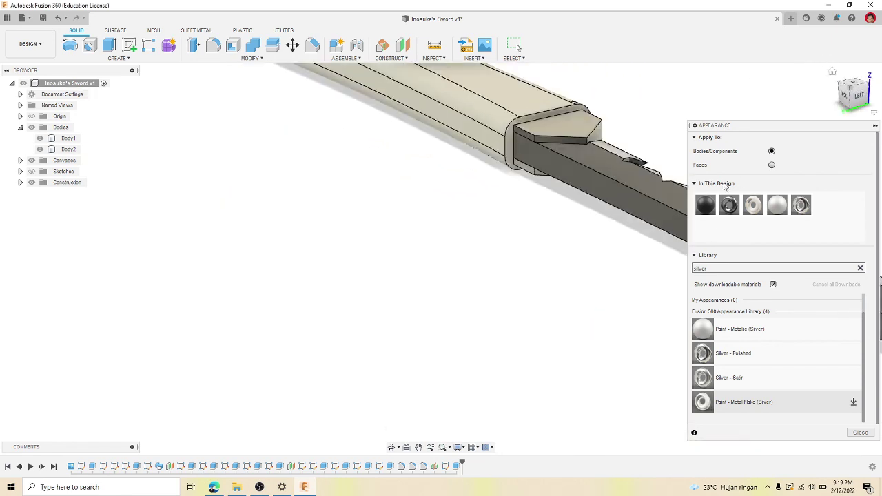
click(575, 141)
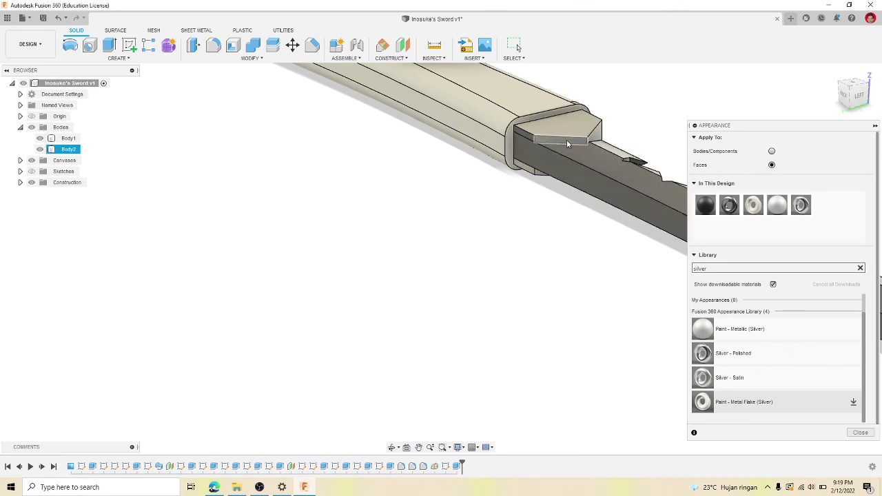
click(567, 140)
mouse_move(748, 335)
mouse_down()
mouse_move(663, 272)
mouse_move(567, 140)
mouse_move(551, 138)
mouse_move(709, 292)
mouse_move(729, 352)
mouse_move(525, 133)
mouse_move(654, 87)
mouse_up()
- Apply Silver - Polished to the collar's short rim face beside the handle on the blade's spine side
scroll(544, 131, up, 5)
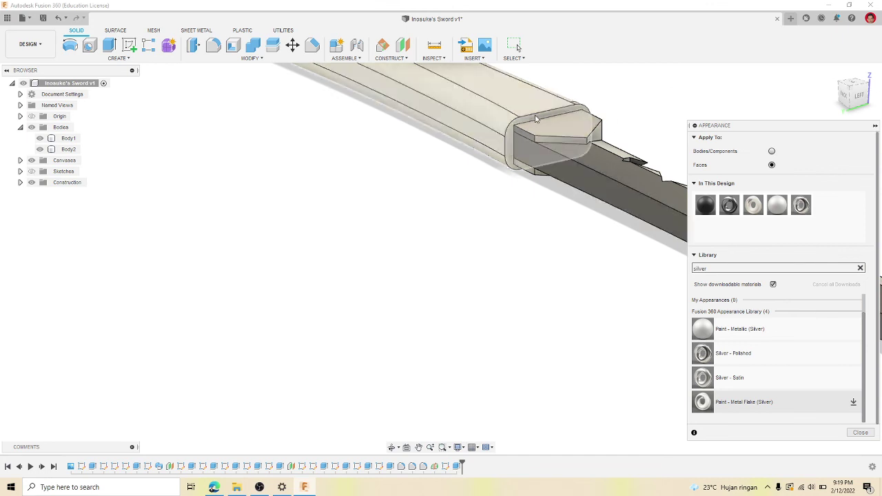
scroll(541, 161, down, 2)
click(524, 166)
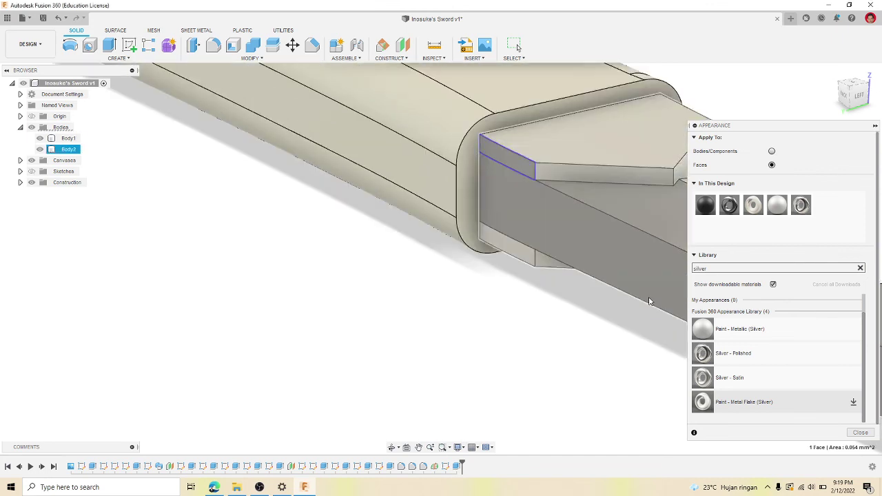
drag(703, 352, 531, 172)
- Close the appearance settings and switch to the Render workspace
scroll(484, 339, down, 5)
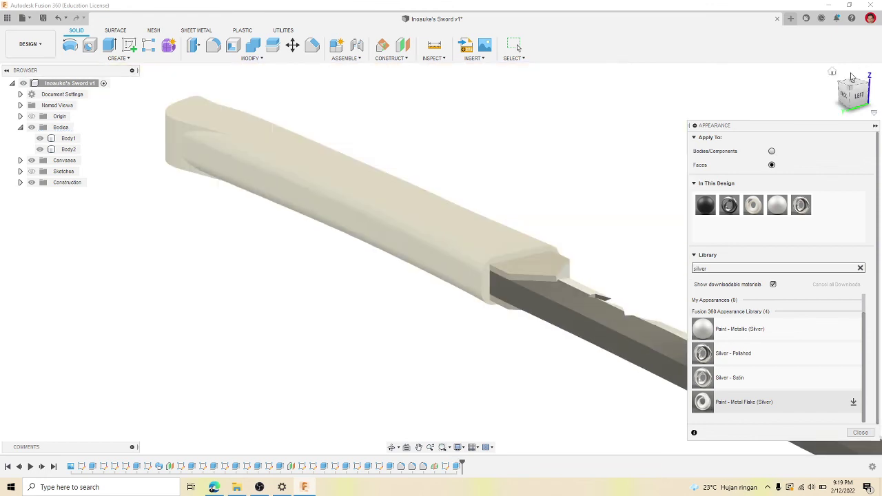
mouse_move(853, 90)
mouse_down()
mouse_move(844, 66)
mouse_move(826, 64)
mouse_move(844, 81)
mouse_move(853, 78)
mouse_move(840, 66)
mouse_move(850, 119)
mouse_up()
scroll(542, 189, down, 5)
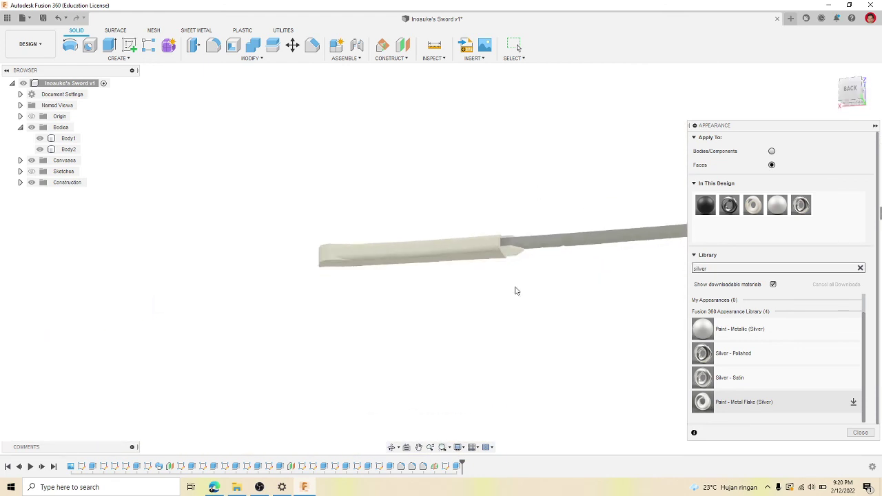
click(846, 433)
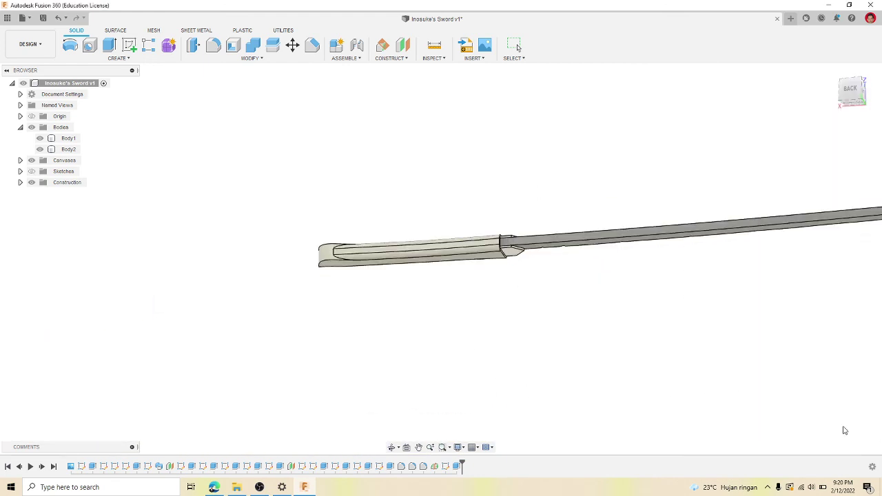
click(37, 47)
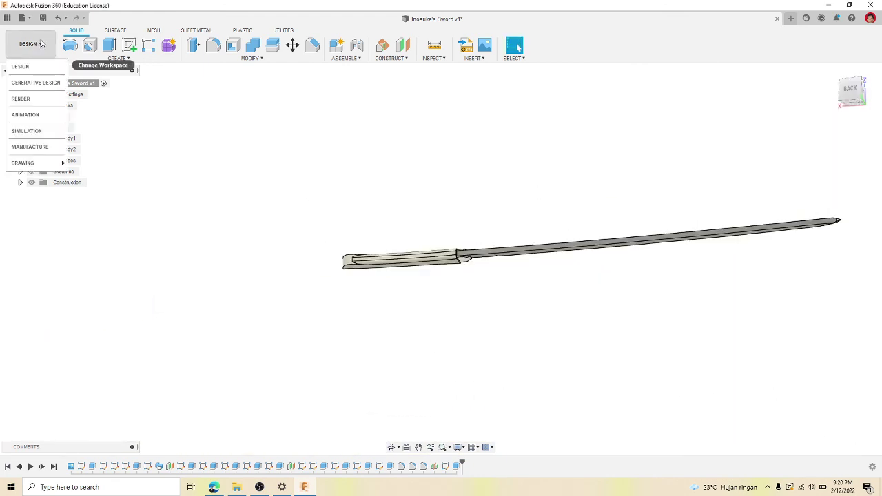
click(33, 97)
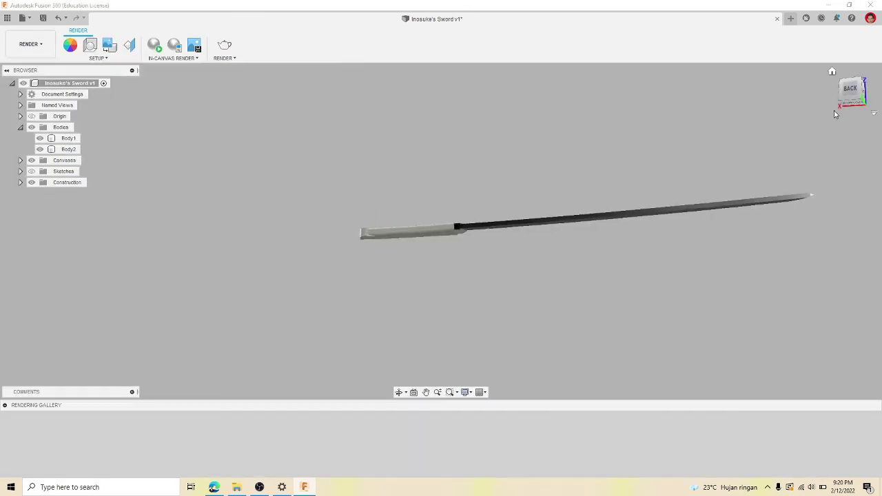
- Examine the appearances of the handle, collar and toothed blade from several angles, up close and in full view
click(861, 83)
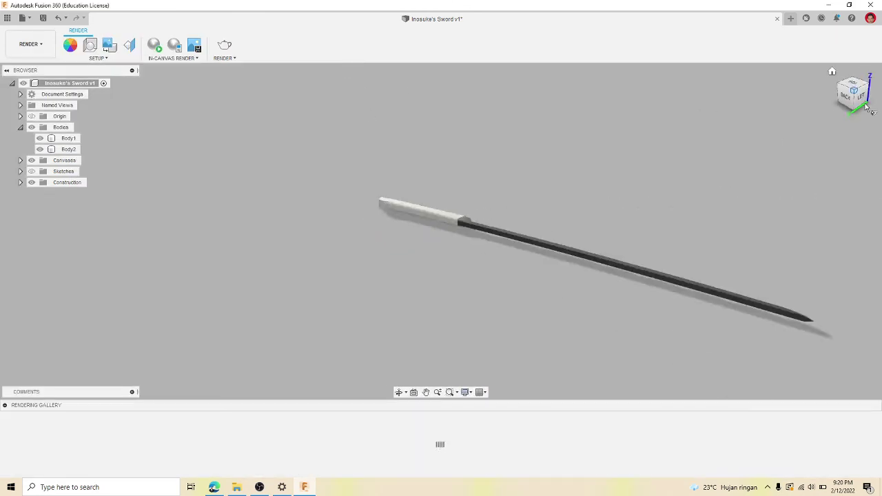
drag(845, 102, 836, 126)
mouse_move(836, 206)
mouse_down()
mouse_move(785, 214)
mouse_move(742, 194)
mouse_move(739, 218)
mouse_up()
scroll(430, 252, down, 3)
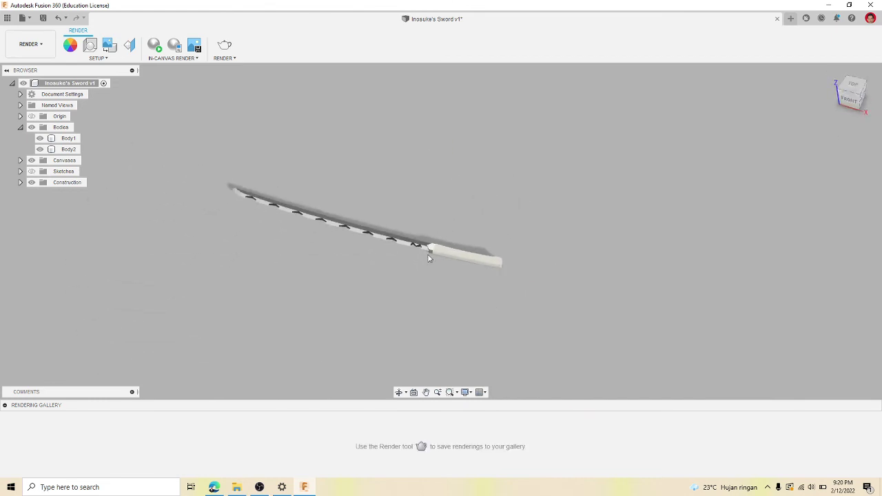
scroll(199, 227, up, 4)
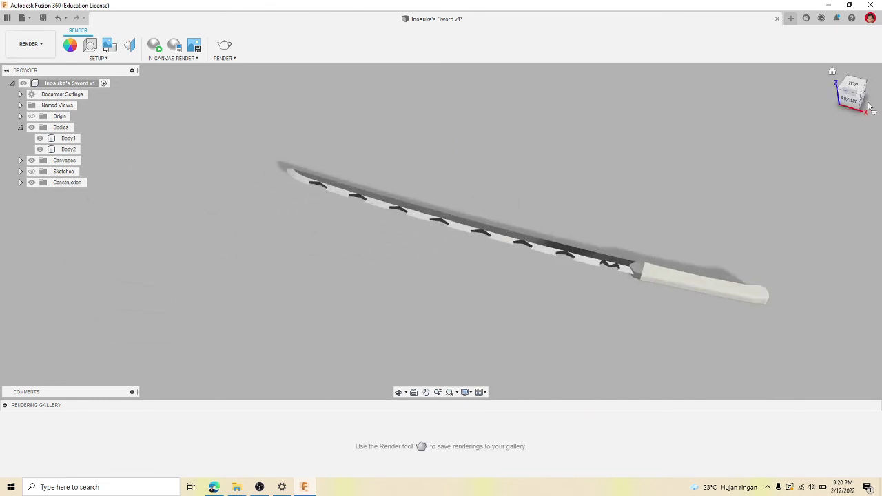
drag(857, 100, 881, 137)
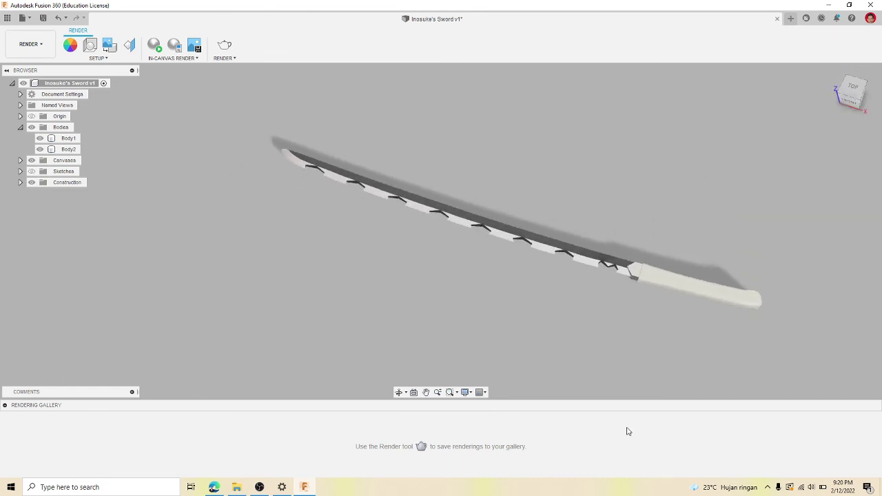
scroll(776, 297, up, 5)
scroll(717, 218, down, 8)
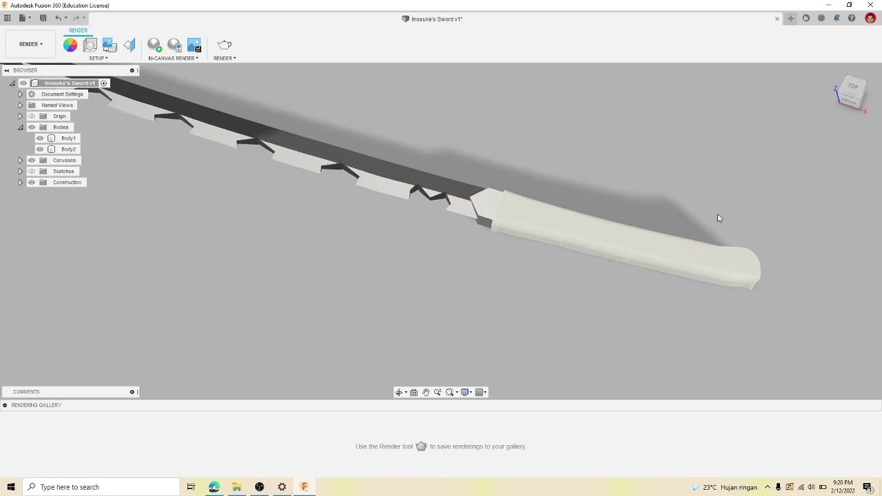
scroll(672, 141, up, 3)
mouse_move(855, 96)
mouse_down()
mouse_move(793, 82)
mouse_move(779, 45)
mouse_move(757, 34)
mouse_move(744, 43)
mouse_move(716, 113)
mouse_move(661, 131)
mouse_move(606, 131)
mouse_move(575, 100)
mouse_move(582, 134)
mouse_move(555, 130)
mouse_move(576, 147)
mouse_move(859, 110)
mouse_up()
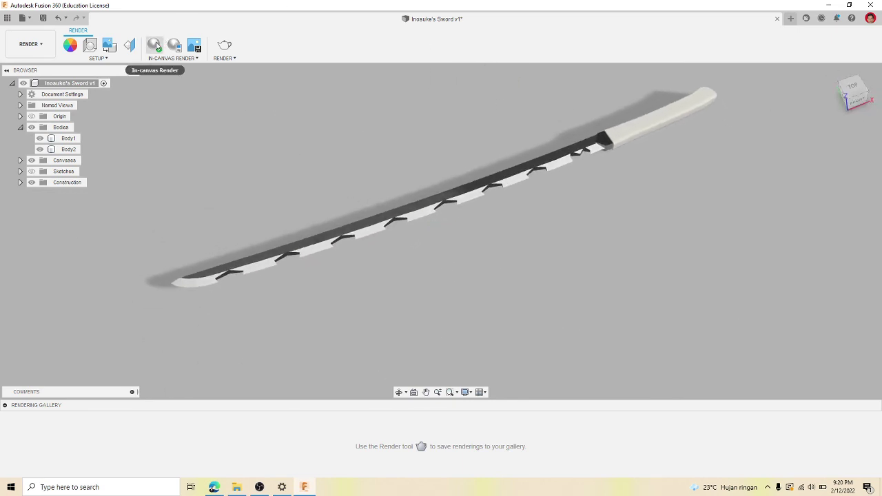
- Start the in-canvas render of the whole sword, with the toothed cutting edge facing the viewer
click(156, 44)
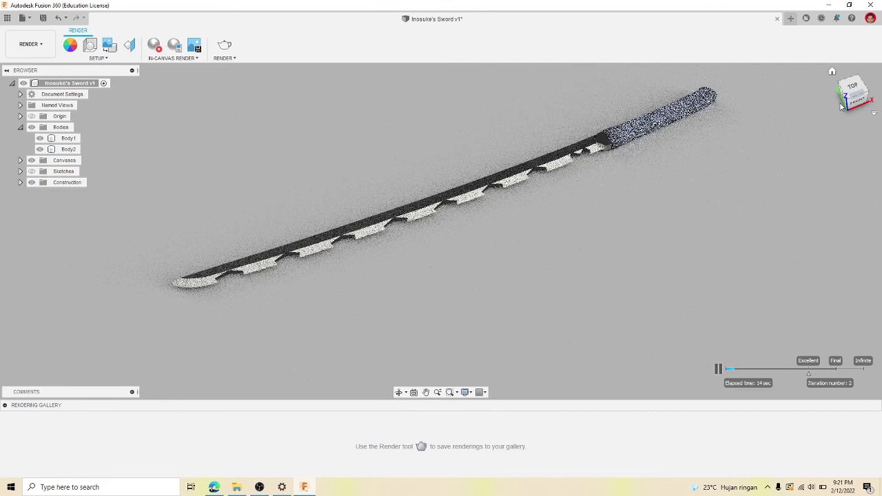
drag(841, 105, 853, 97)
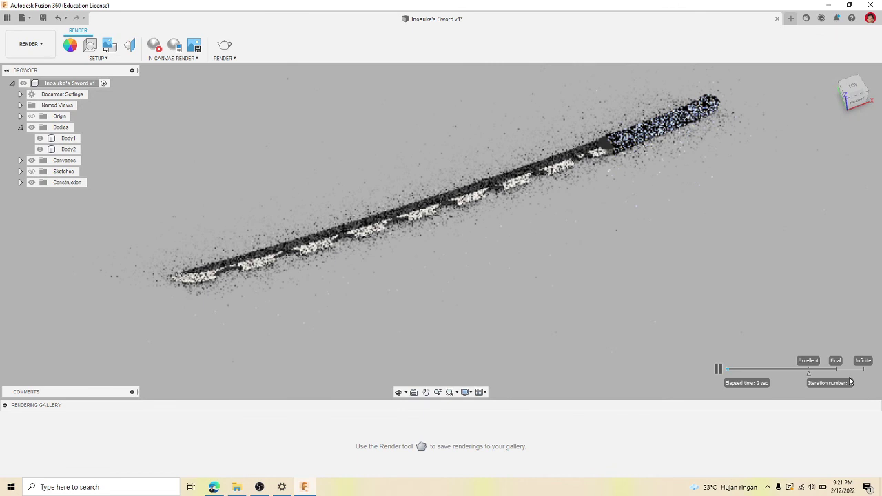
scroll(669, 171, up, 2)
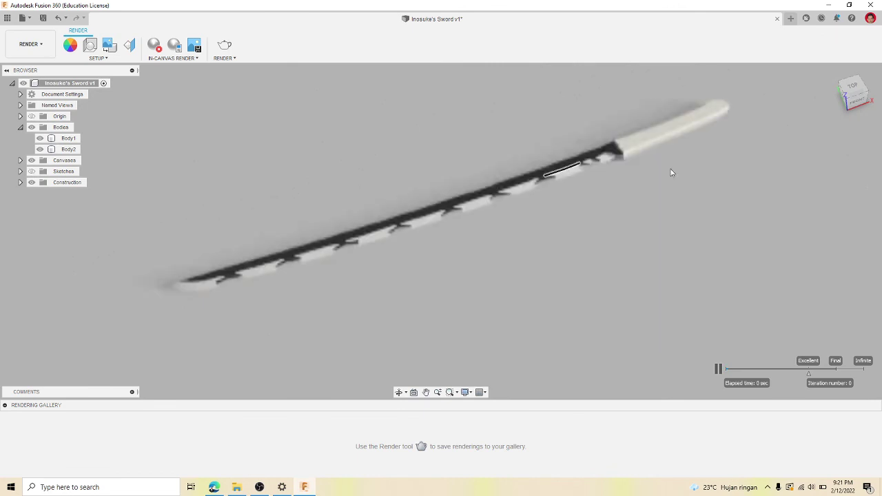
mouse_move(846, 98)
mouse_down()
mouse_move(834, 83)
mouse_move(851, 87)
mouse_up()
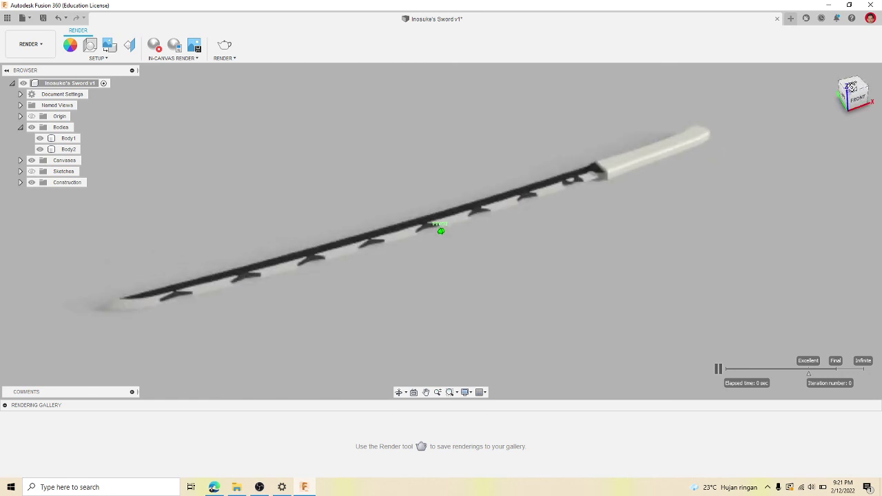